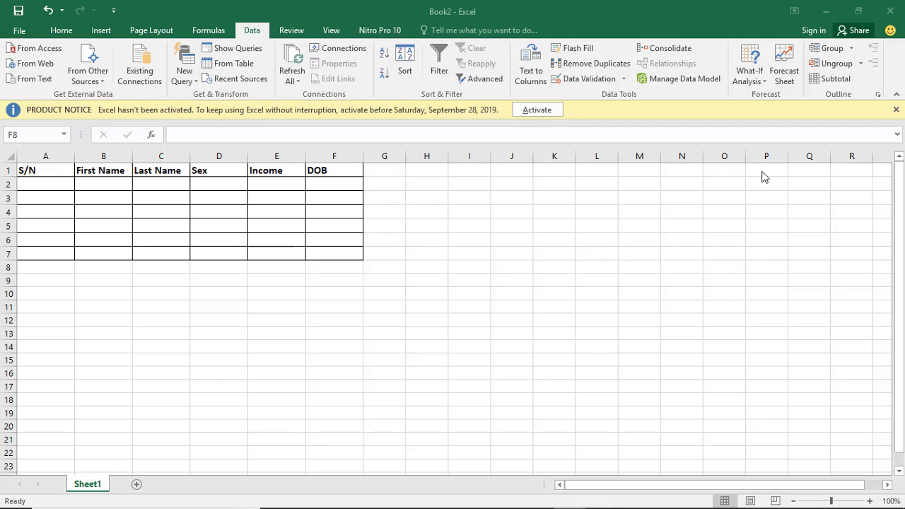
{"action": "left_click", "coordinate": [45, 181]}
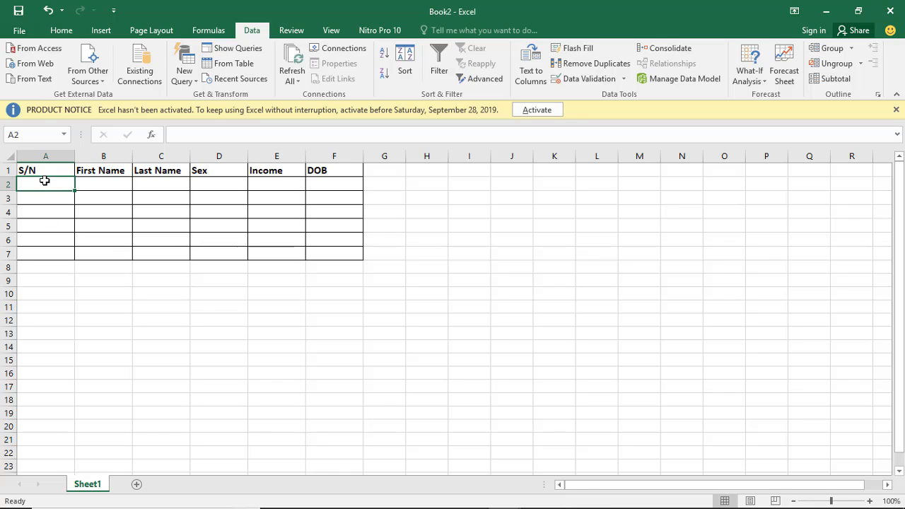
{"action": "left_click", "coordinate": [44, 201]}
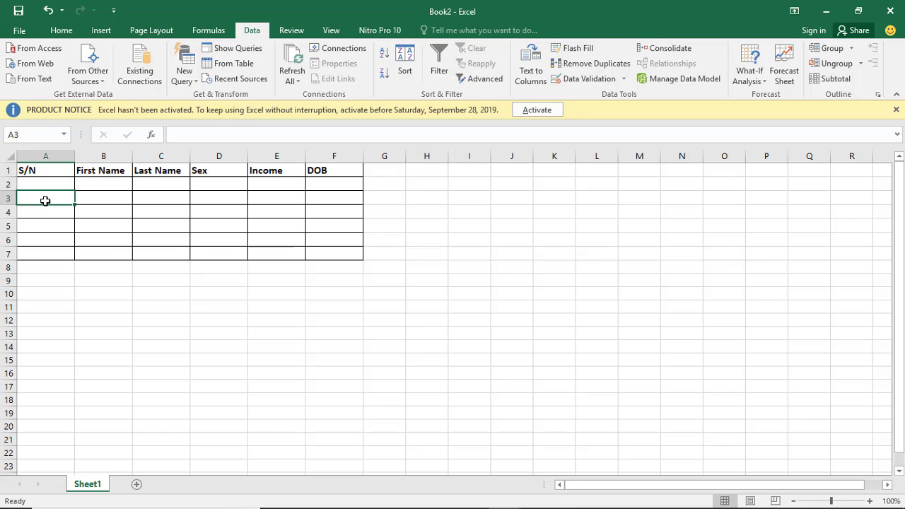
{"action": "left_click", "coordinate": [45, 252]}
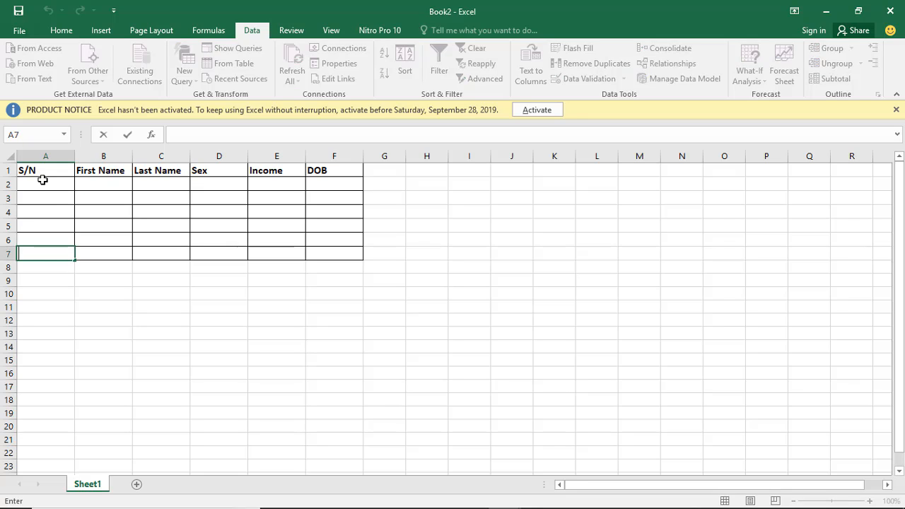
{"action": "left_click", "coordinate": [41, 187]}
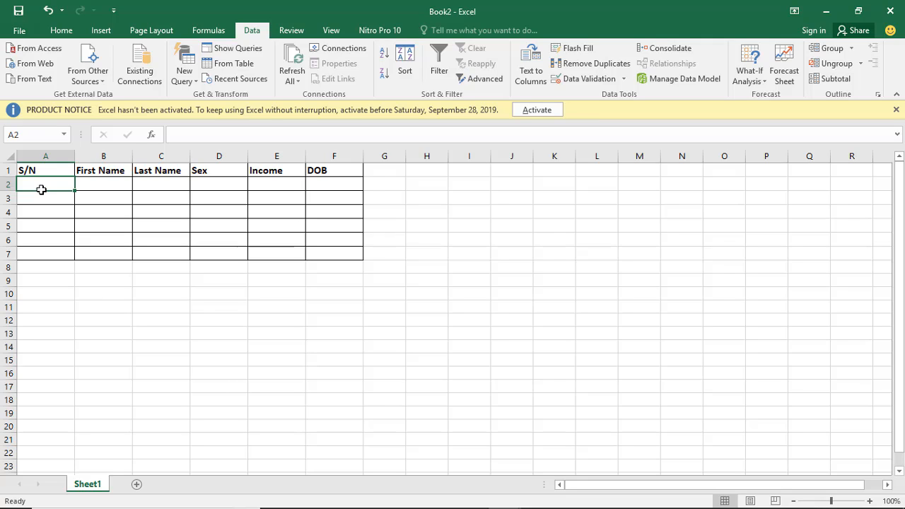
{"action": "left_click", "coordinate": [82, 185]}
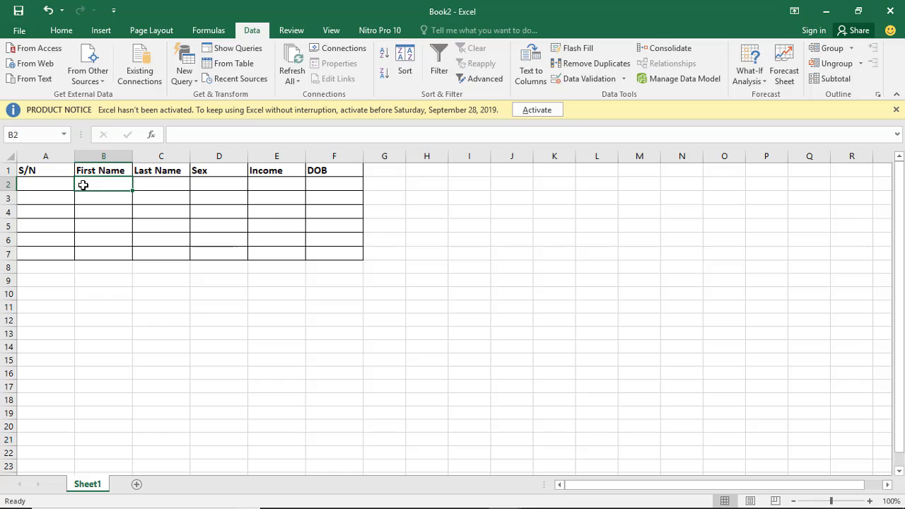
{"action": "left_click", "coordinate": [213, 192]}
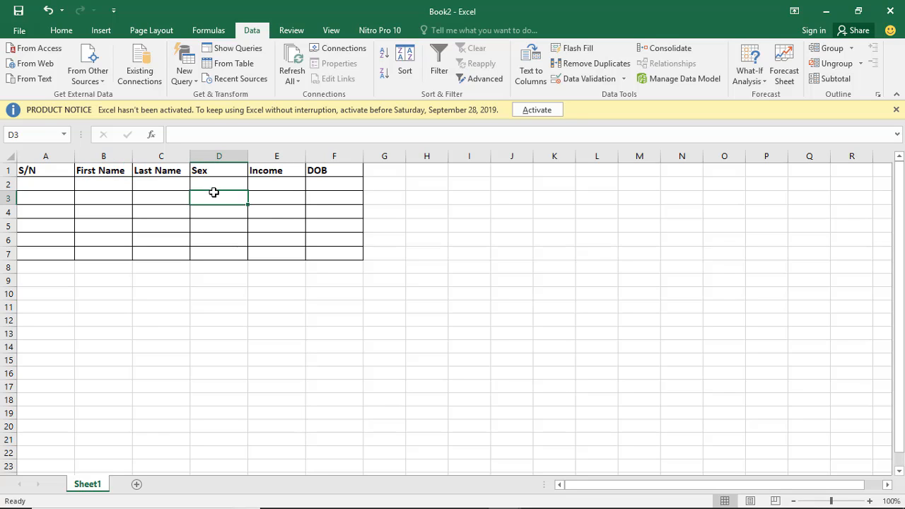
{"action": "left_click", "coordinate": [211, 179]}
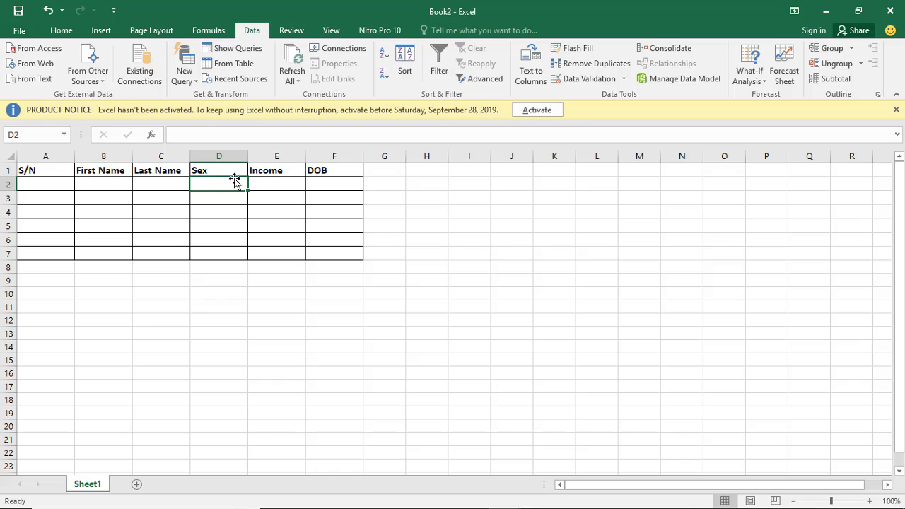
{"action": "left_click", "coordinate": [268, 175]}
{"action": "left_click", "coordinate": [268, 186]}
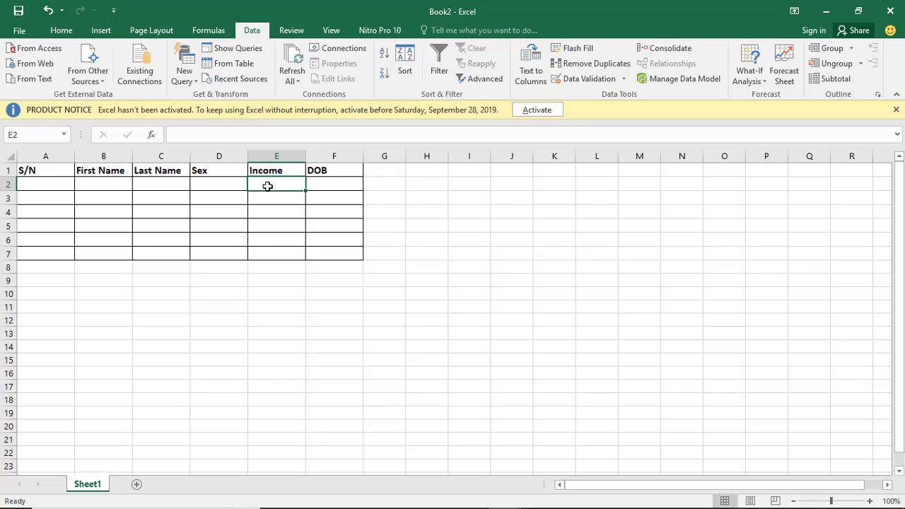
{"action": "left_click", "coordinate": [334, 179]}
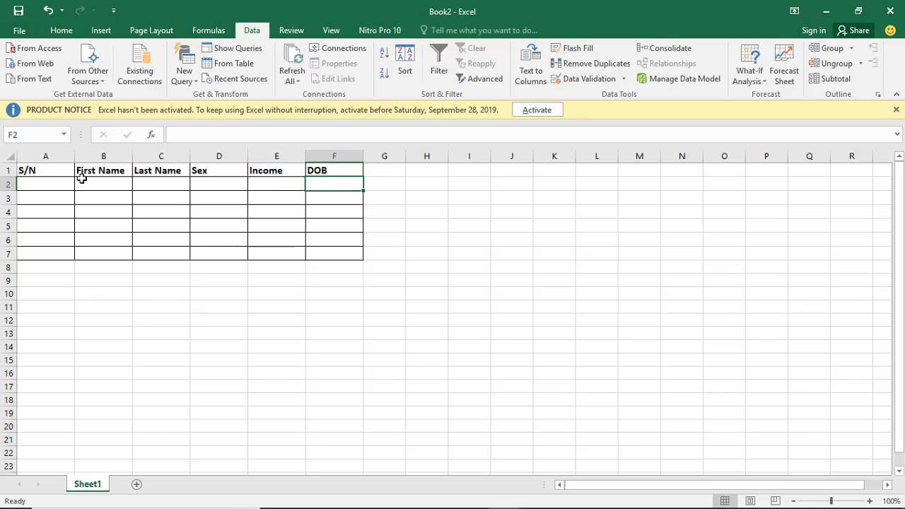
- Start a data validation rule for the S/N cells A2:A7 that allows only whole numbers
{"action": "left_click_drag", "start_coordinate": [53, 184], "coordinate": [47, 259]}
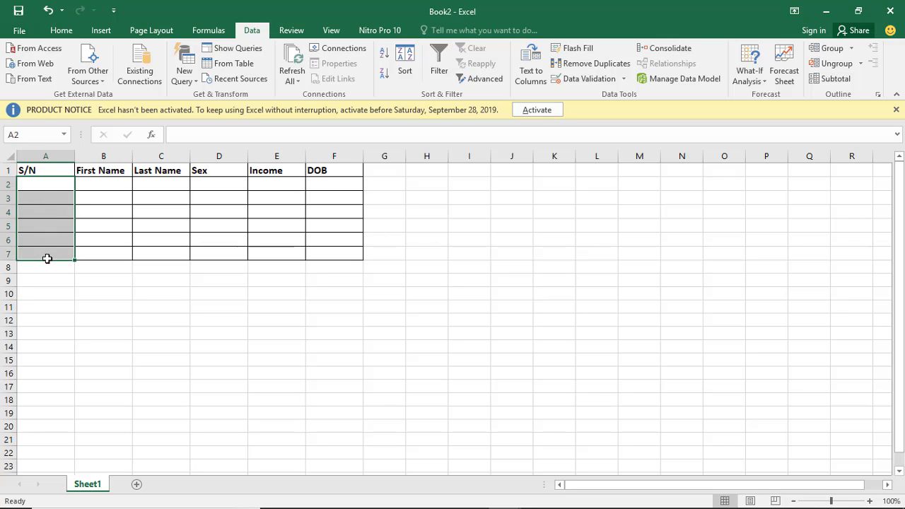
{"action": "left_click", "coordinate": [61, 32]}
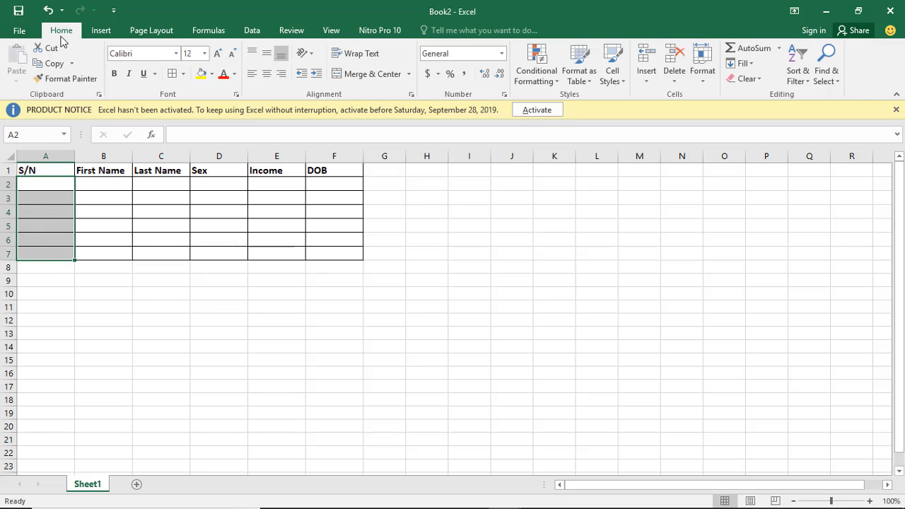
{"action": "left_click", "coordinate": [254, 33]}
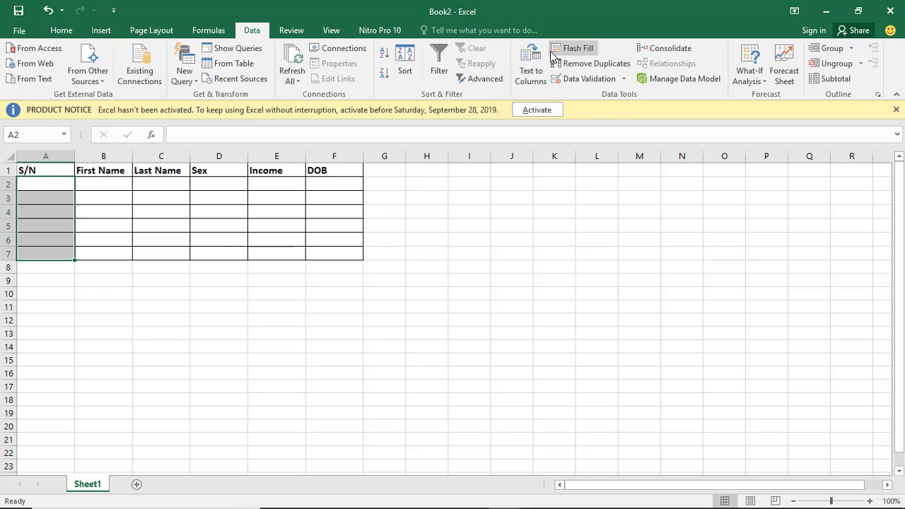
{"action": "left_click", "coordinate": [621, 79]}
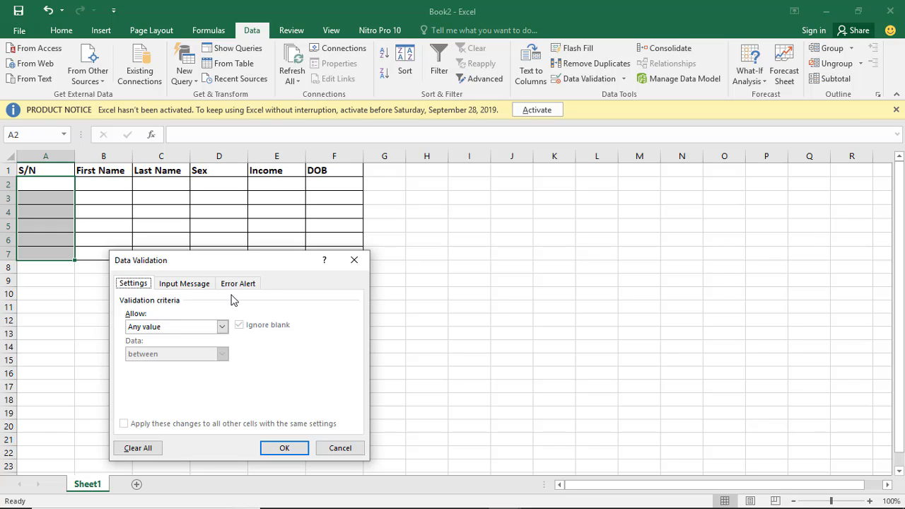
{"action": "left_click", "coordinate": [153, 328]}
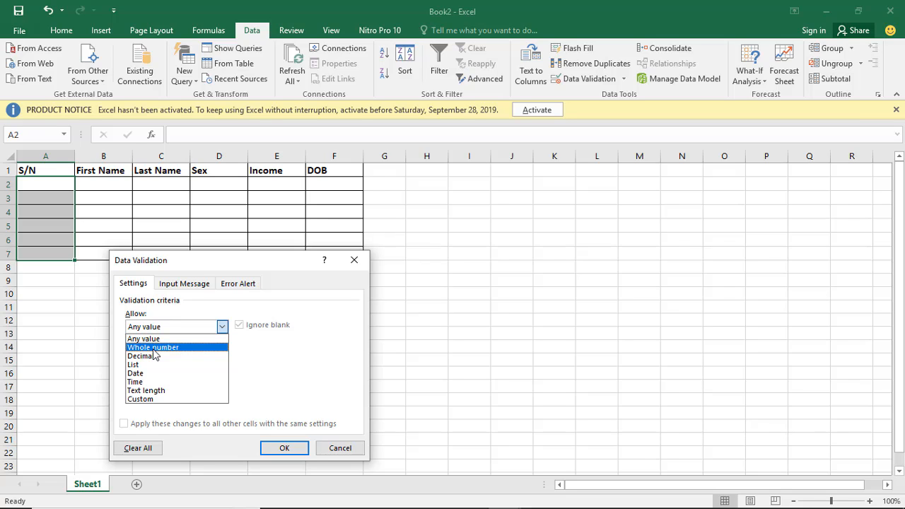
{"action": "left_click", "coordinate": [153, 351]}
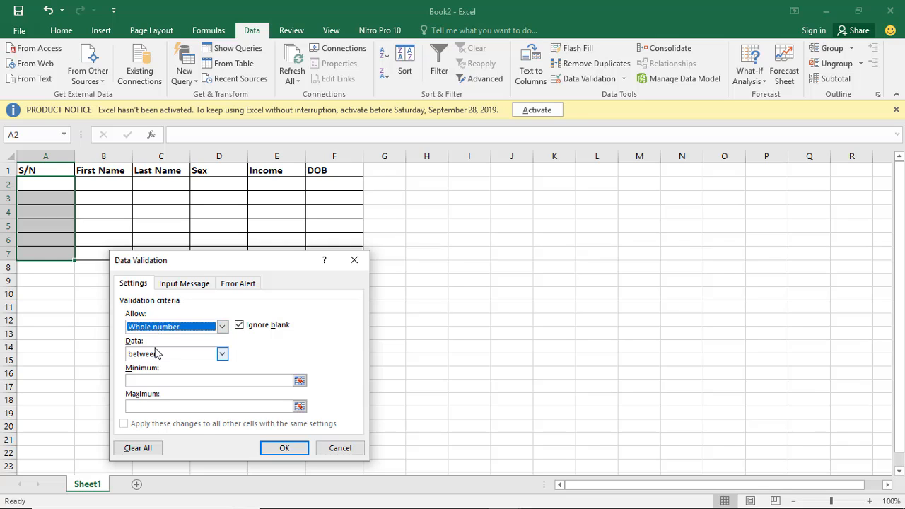
- Restrict the S/N whole numbers to values greater than a minimum of 0
{"action": "left_click", "coordinate": [152, 353]}
{"action": "left_click", "coordinate": [165, 341]}
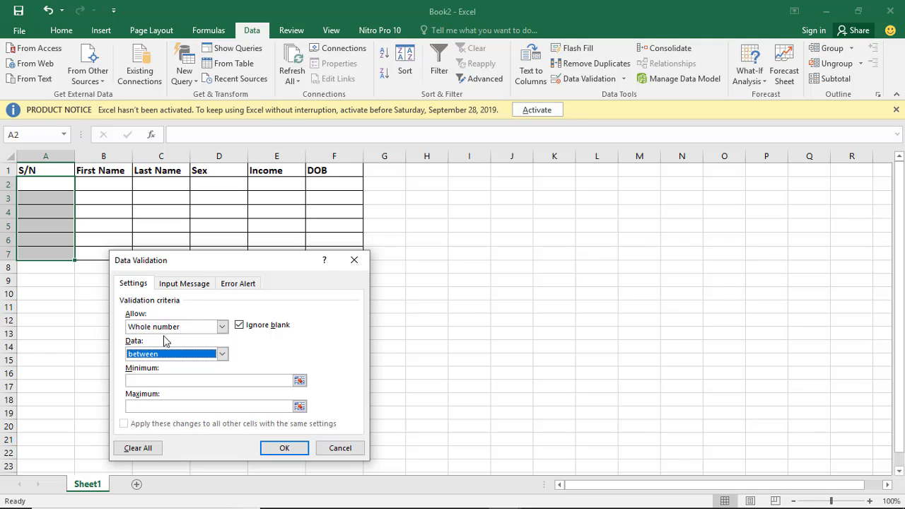
{"action": "left_click", "coordinate": [166, 353]}
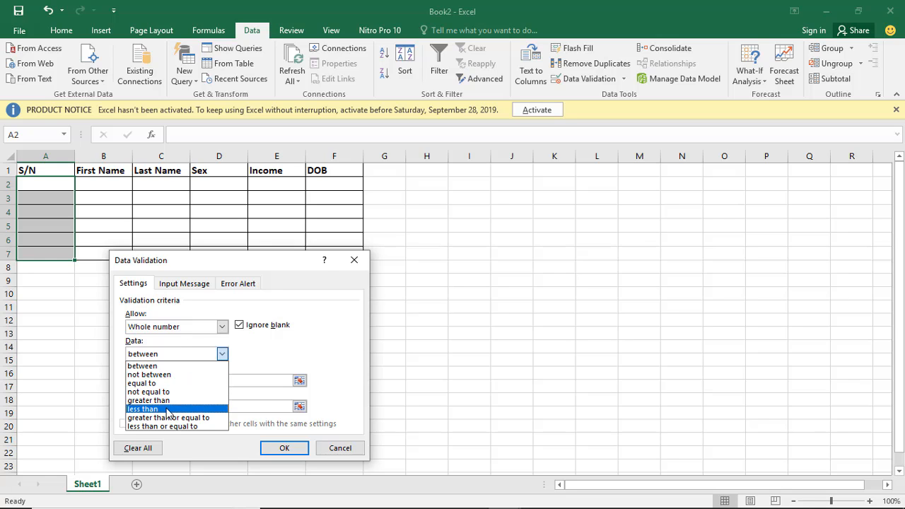
{"action": "left_click", "coordinate": [168, 413]}
{"action": "left_click", "coordinate": [177, 354]}
{"action": "left_click", "coordinate": [160, 401]}
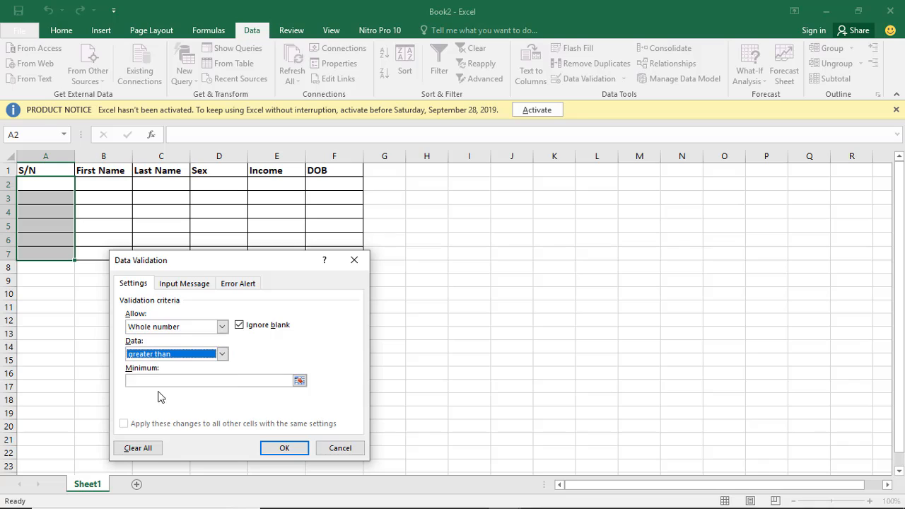
{"action": "left_click", "coordinate": [158, 382]}
{"action": "type", "text": "0"}
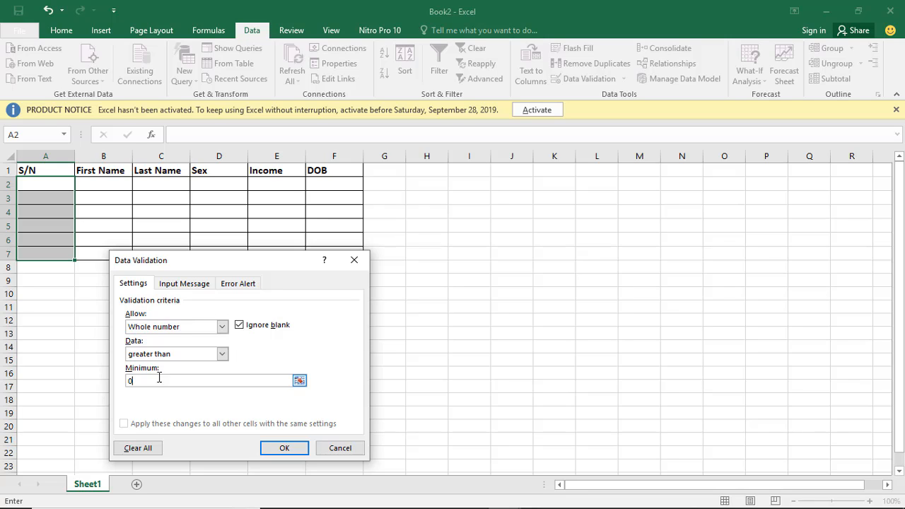
- Give the S/N validation an input message titled "Input" with the text "Input integer"
{"action": "left_click", "coordinate": [182, 284]}
{"action": "left_click", "coordinate": [167, 343]}
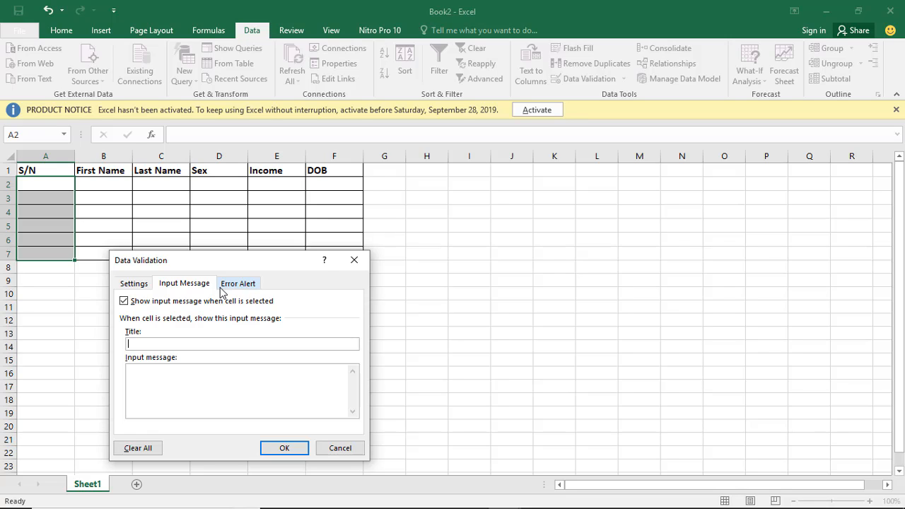
{"action": "type", "text": "Input"}
{"action": "left_click", "coordinate": [193, 381]}
{"action": "type", "text": "Inpu"}
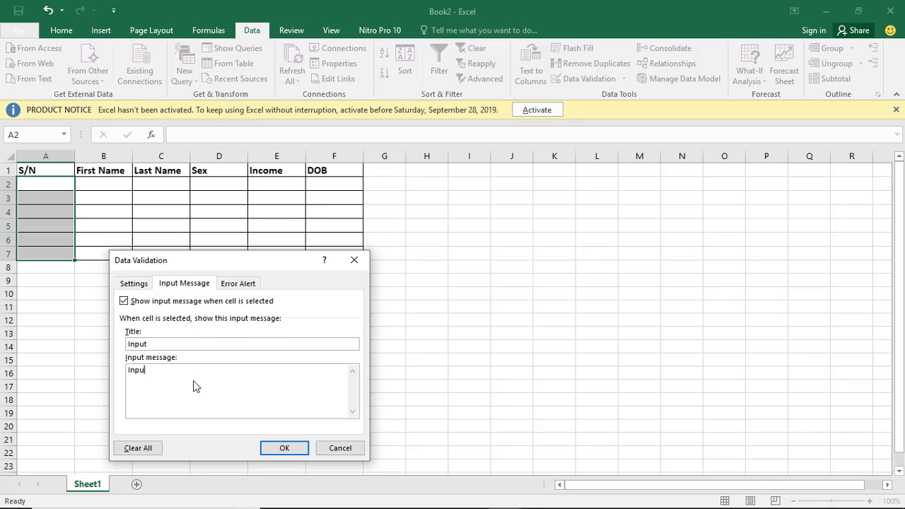
{"action": "type", "text": "t integer"}
- Add an error alert titled "Error" with the message "This is an invalid number" and apply the S/N validation
{"action": "left_click", "coordinate": [238, 283]}
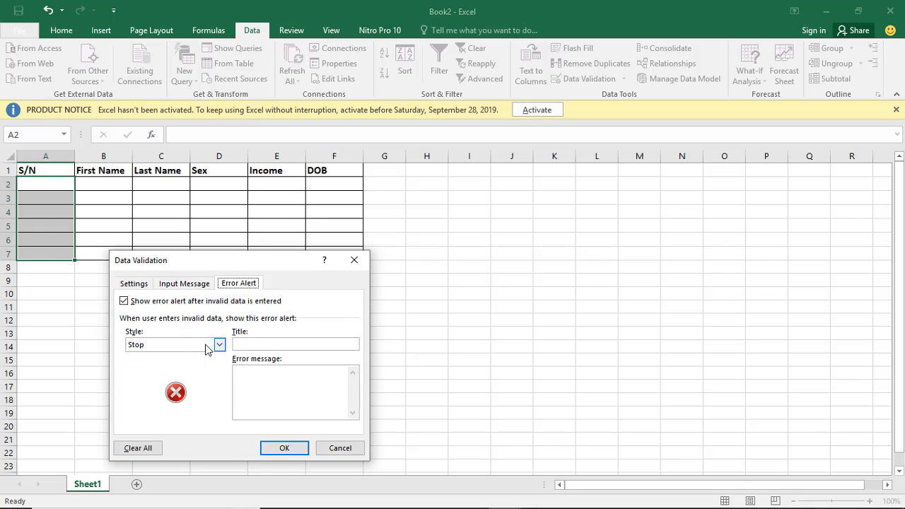
{"action": "left_click", "coordinate": [246, 345]}
{"action": "type", "text": "Err"}
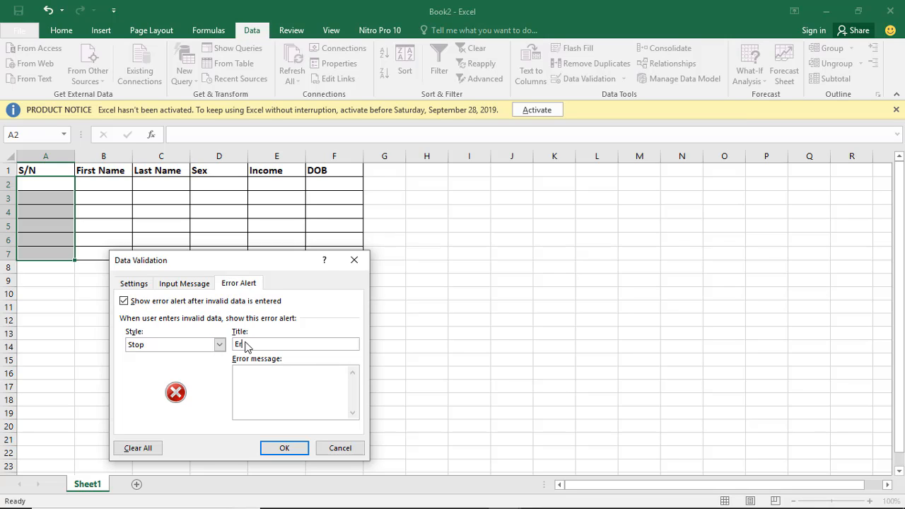
{"action": "type", "text": "or"}
{"action": "type", "text": "This ce"}
{"action": "type", "text": "ll"}
{"action": "type", "text": " nmber"}
{"action": "key", "text": "BackSpace"}
{"action": "key", "text": "BackSpace"}
{"action": "key", "text": "BackSpace"}
{"action": "key", "text": "BackSpace"}
{"action": "key", "text": "BackSpace"}
{"action": "key", "text": "BackSpace"}
{"action": "key", "text": "BackSpace"}
{"action": "key", "text": "BackSpace"}
{"action": "key", "text": "BackSpace"}
{"action": "key", "text": "BackSpace"}
{"action": "key", "text": "BackSpace"}
{"action": "type", "text": "is an invalid serial"}
{"action": "key", "text": "BackSpace"}
{"action": "key", "text": "BackSpace"}
{"action": "key", "text": "BackSpace"}
{"action": "key", "text": "BackSpace"}
{"action": "key", "text": "BackSpace"}
{"action": "key", "text": "BackSpace"}
{"action": "key", "text": "BackSpace"}
{"action": "type", "text": "number"}
{"action": "left_click", "coordinate": [275, 450]}
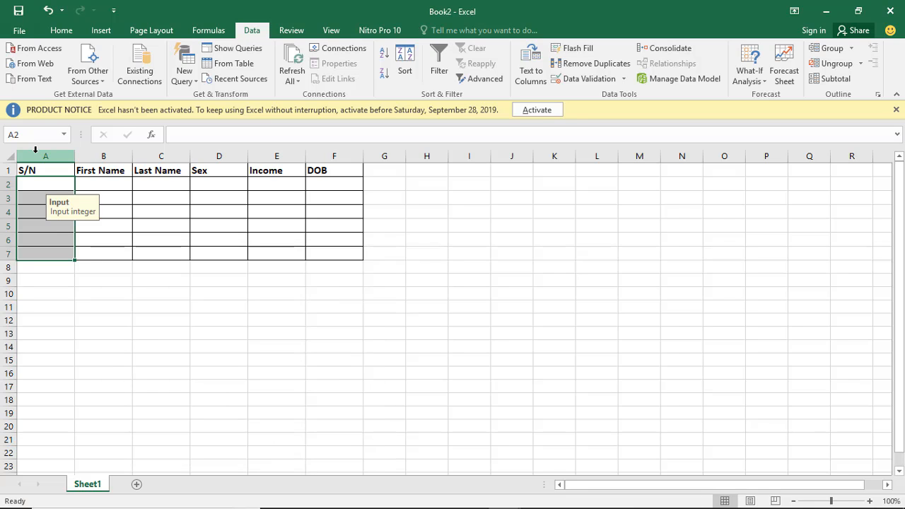
- Test the S/N validation by trying to enter the text "tt" in cell A2, and dismiss the alert
{"action": "left_click", "coordinate": [50, 228]}
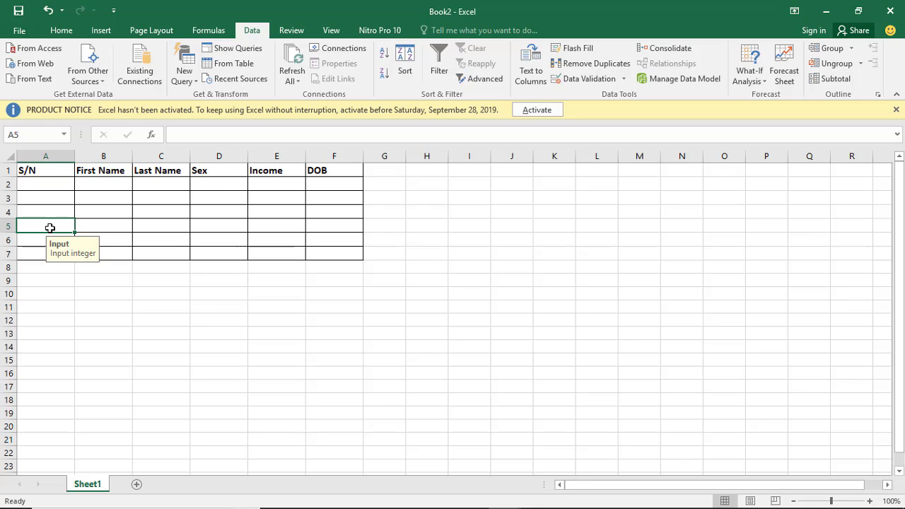
{"action": "left_click", "coordinate": [47, 186]}
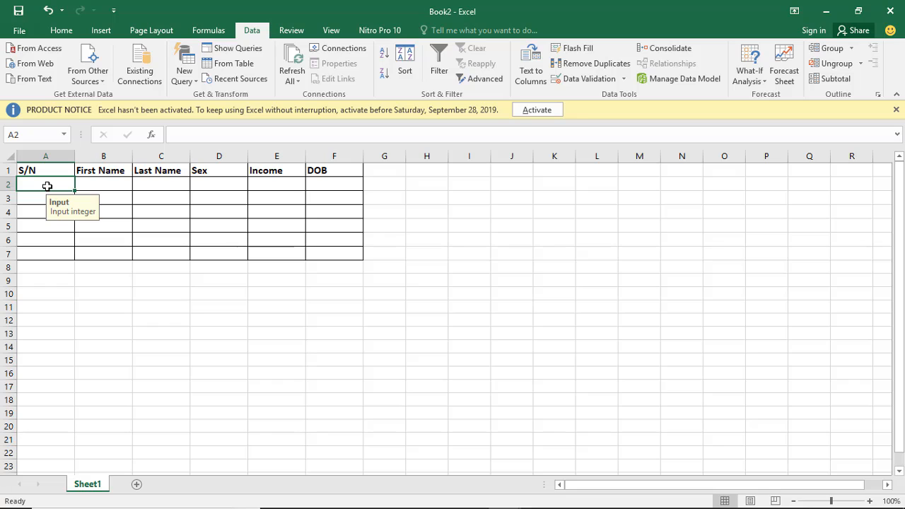
{"action": "type", "text": "tt"}
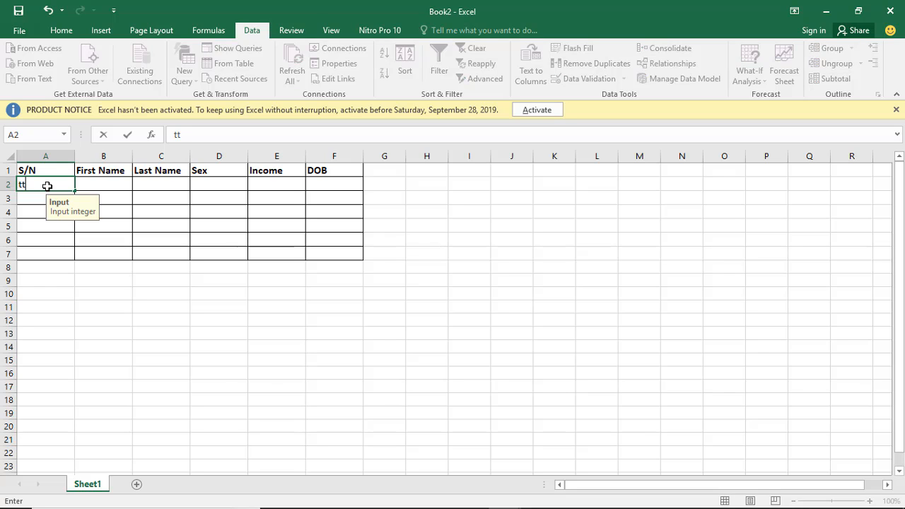
{"action": "key", "text": "Return"}
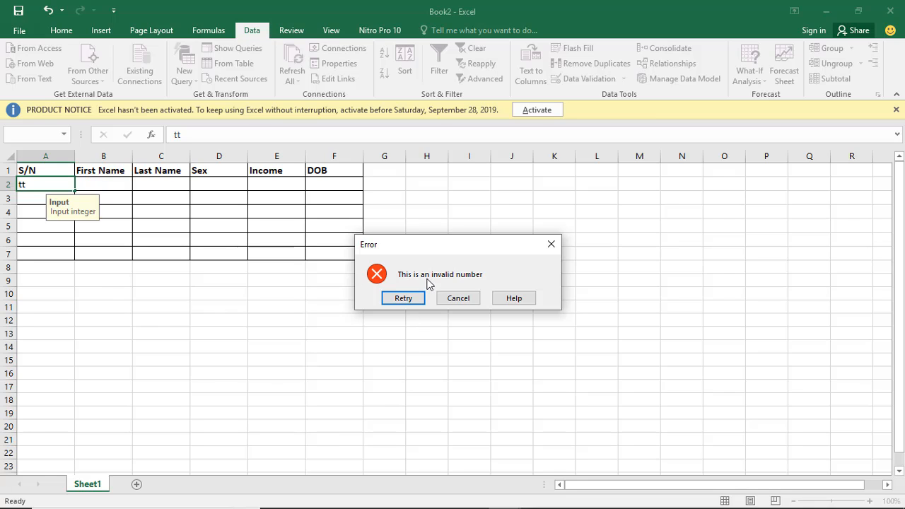
{"action": "left_click", "coordinate": [551, 244]}
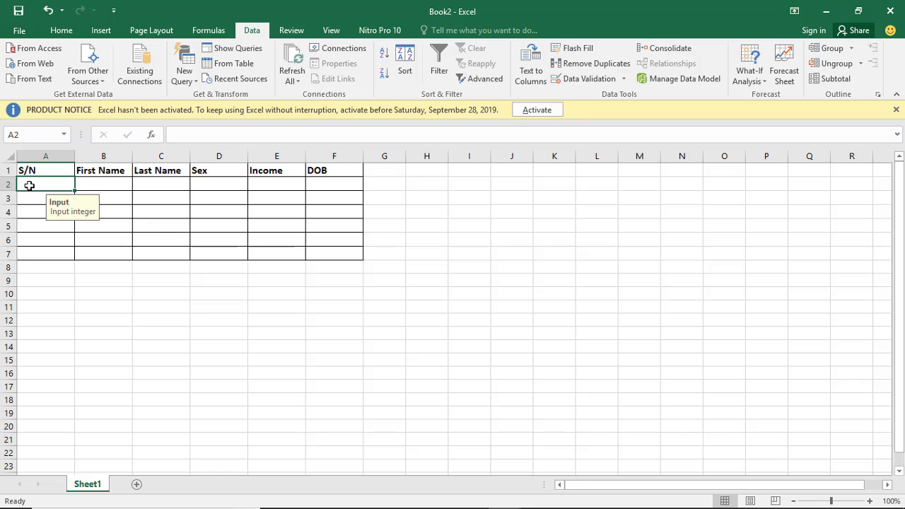
- Enter 1 in cell A2 and test the S/N rule by trying 0 in cell A3
{"action": "type", "text": "1"}
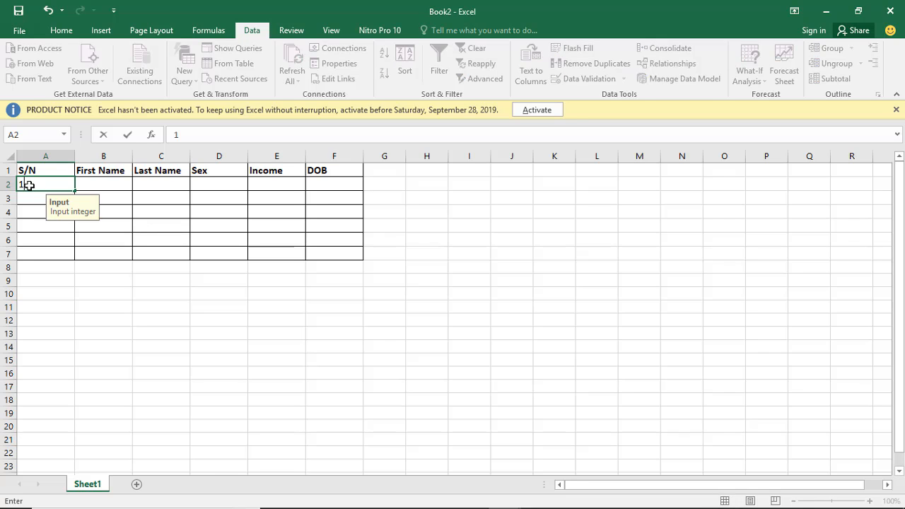
{"action": "key", "text": "Return"}
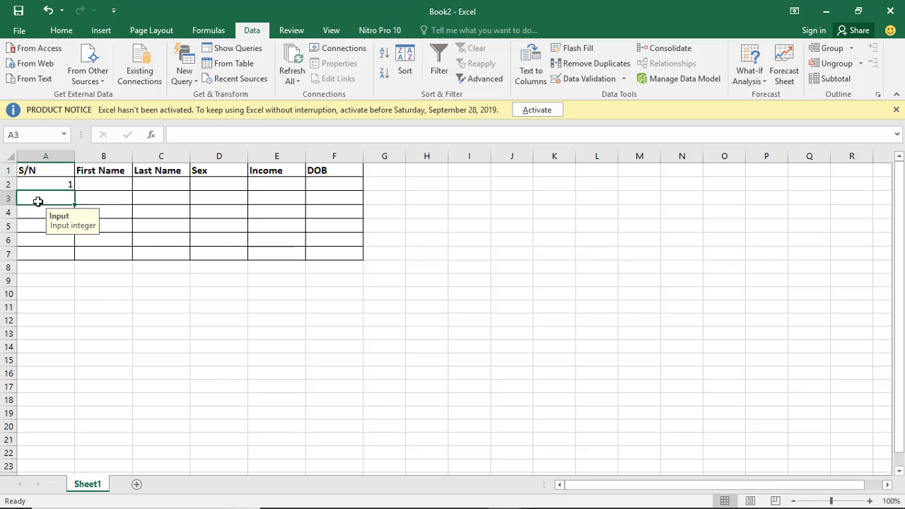
{"action": "type", "text": "0"}
{"action": "key", "text": "Return"}
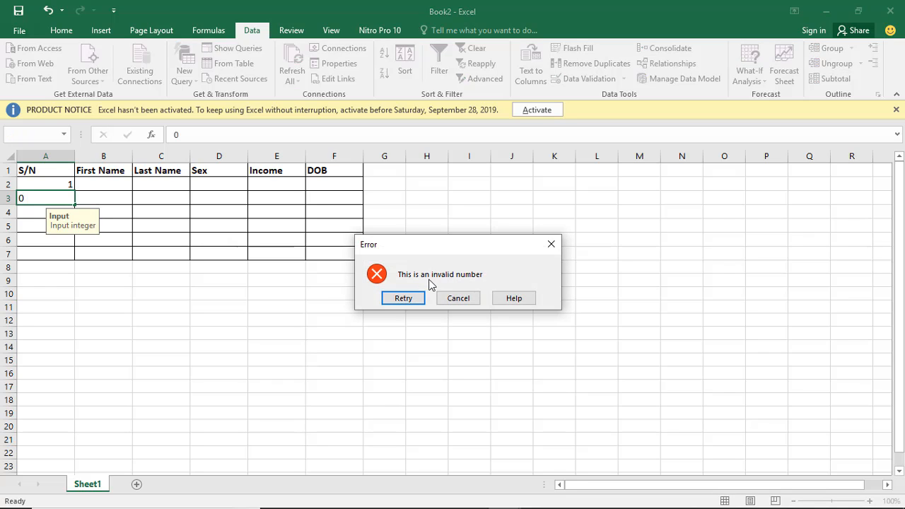
{"action": "left_click", "coordinate": [550, 249]}
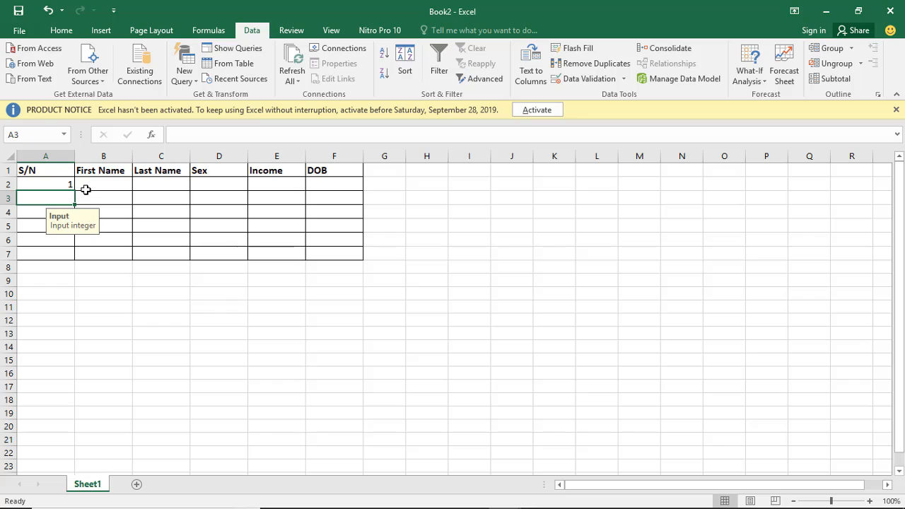
- Start a data validation rule for the First Name and Last Name cells B2:C7 that restricts entries by text length
{"action": "left_click", "coordinate": [86, 189]}
{"action": "left_click", "coordinate": [104, 203]}
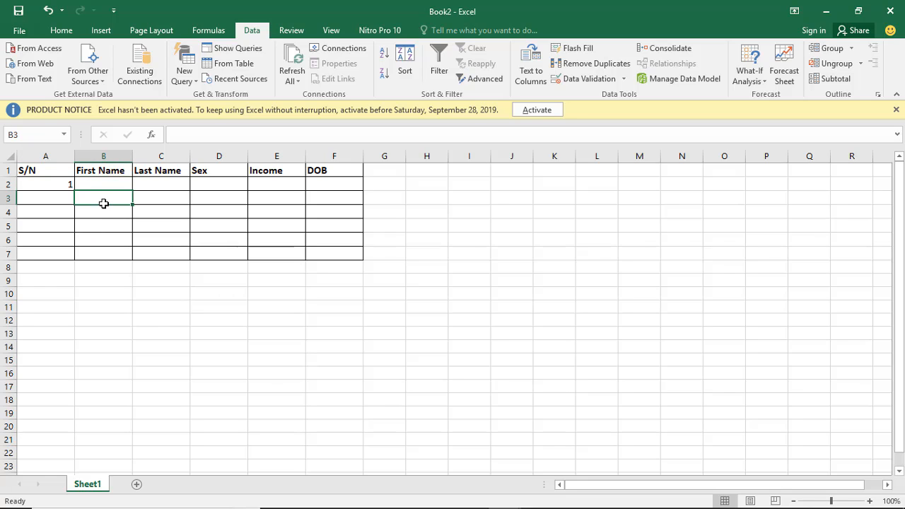
{"action": "left_click_drag", "start_coordinate": [105, 182], "coordinate": [162, 256]}
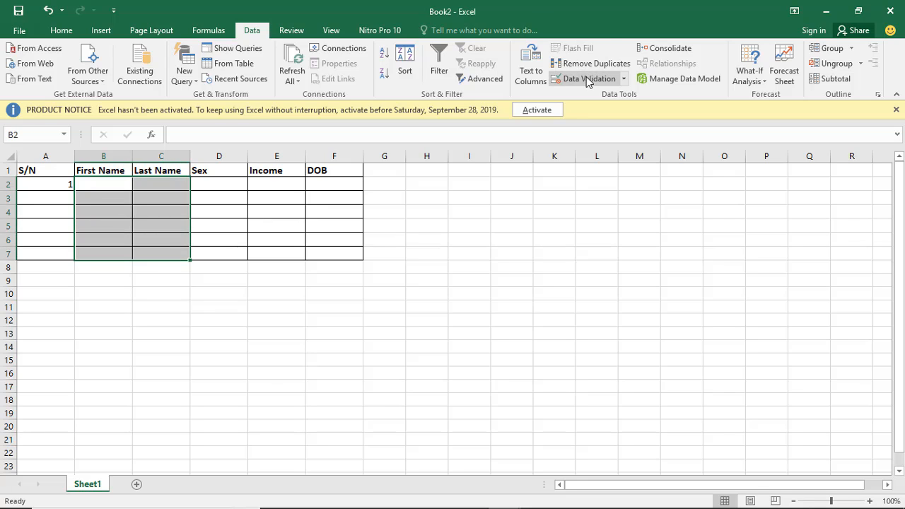
{"action": "left_click", "coordinate": [625, 80]}
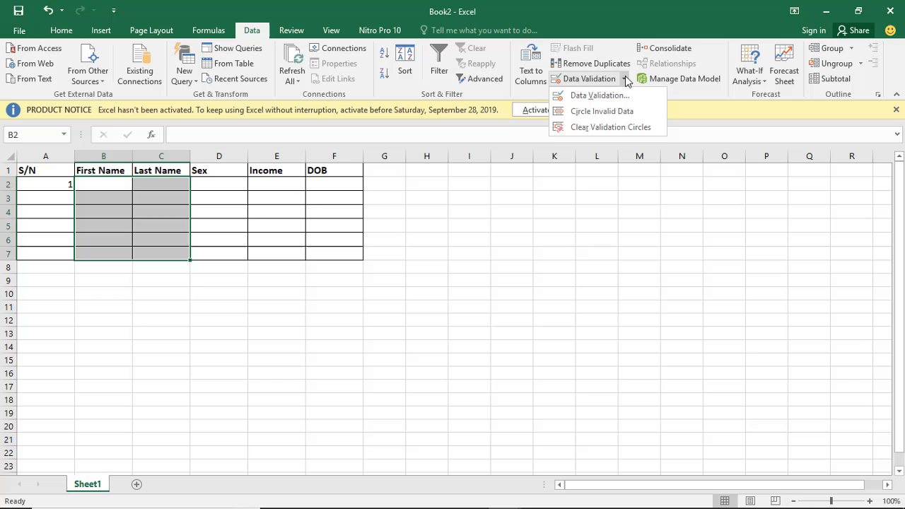
{"action": "left_click", "coordinate": [599, 101]}
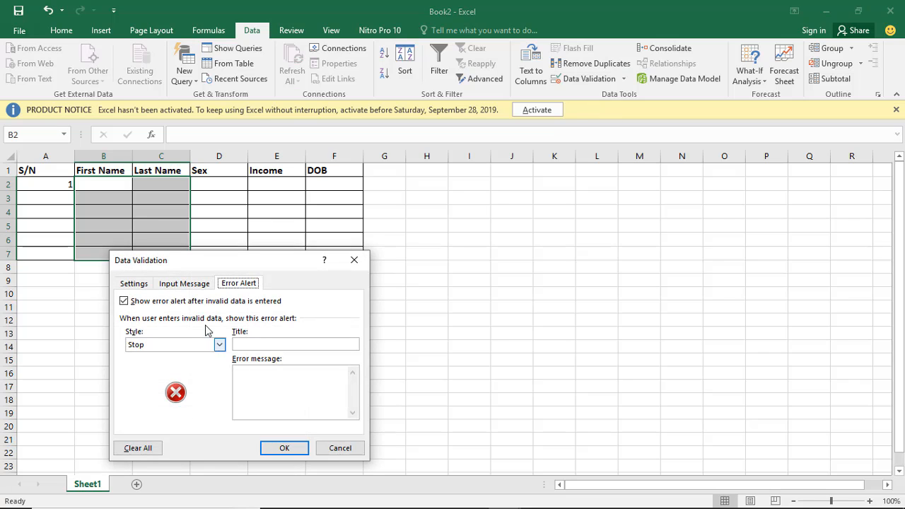
{"action": "left_click", "coordinate": [133, 283]}
{"action": "left_click", "coordinate": [172, 327]}
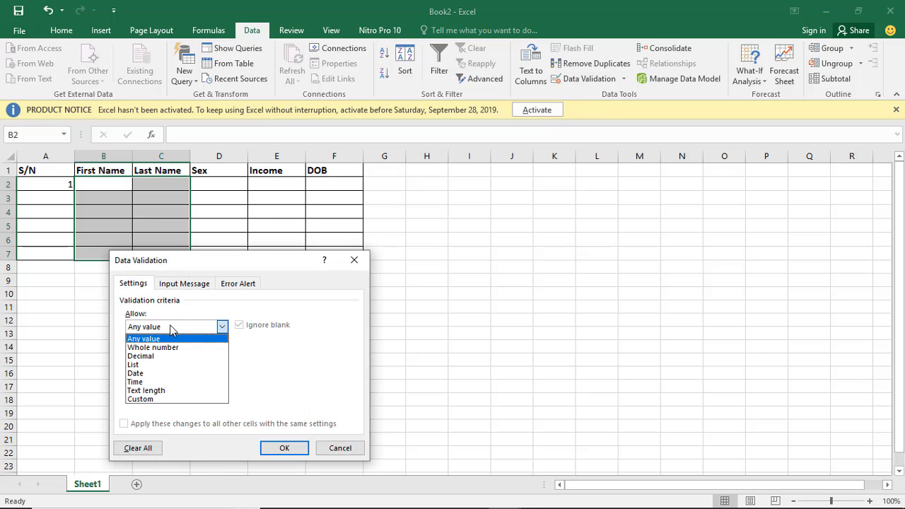
{"action": "left_click", "coordinate": [148, 392]}
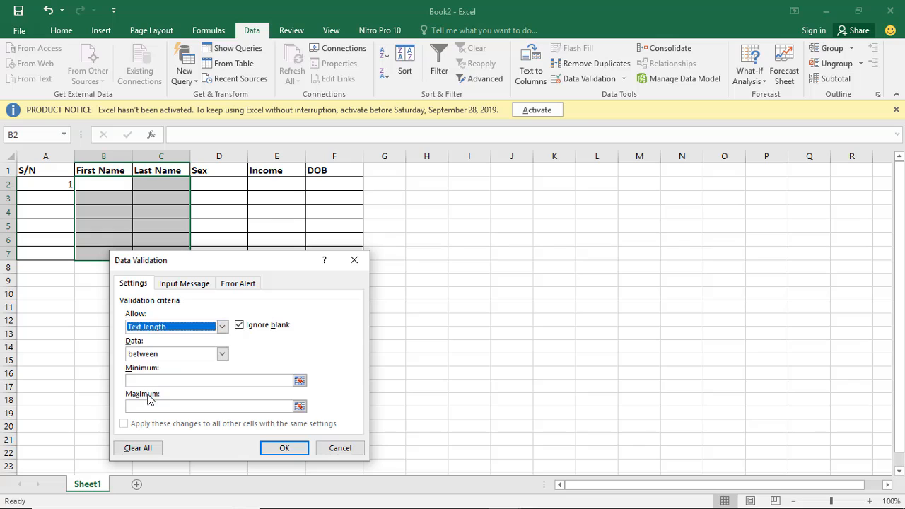
{"action": "left_click", "coordinate": [182, 330]}
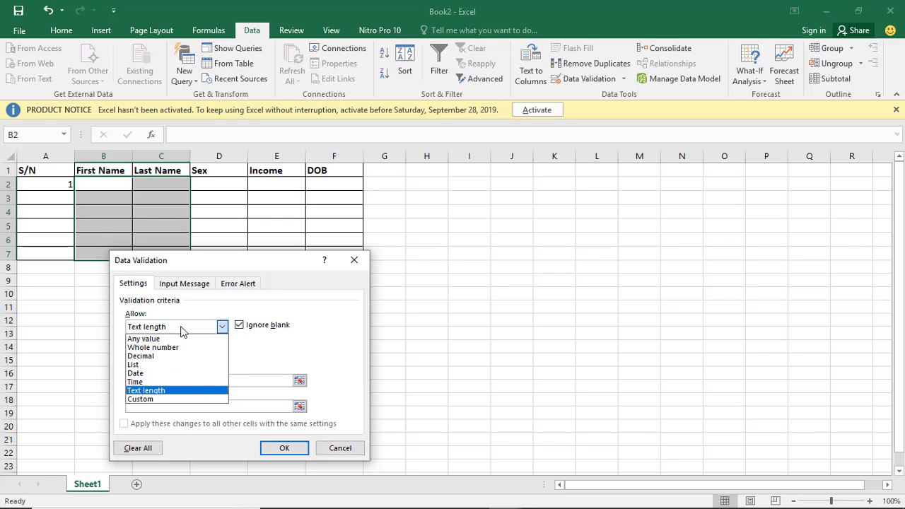
{"action": "left_click", "coordinate": [157, 391]}
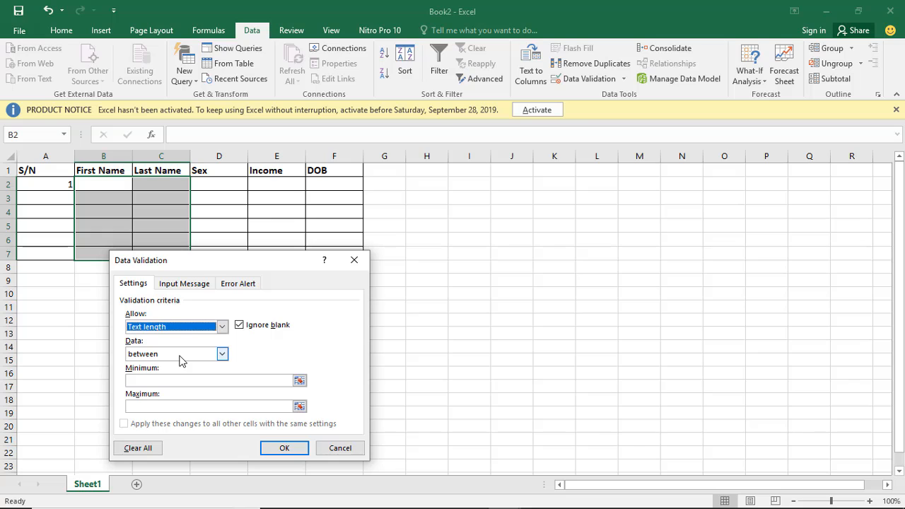
- Set the allowed text length to between a minimum of 8 and a maximum of 25
{"action": "left_click", "coordinate": [170, 381]}
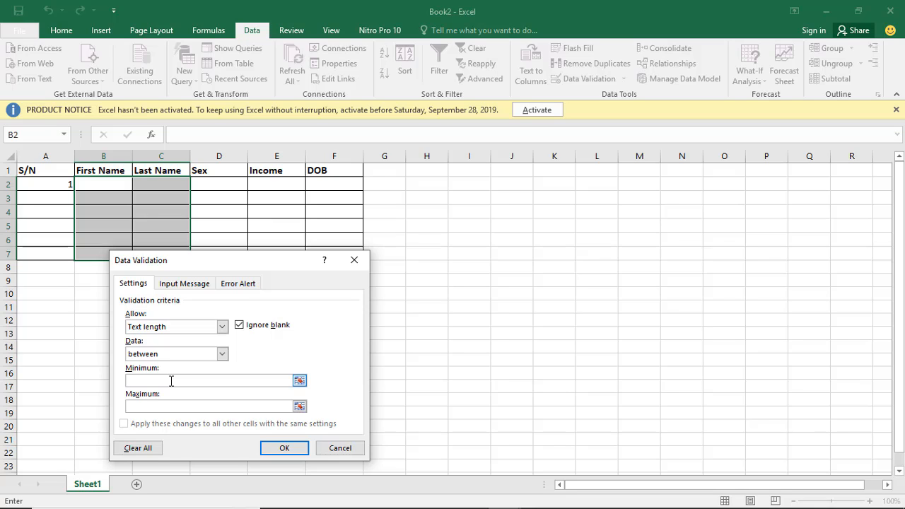
{"action": "type", "text": "8"}
{"action": "left_click", "coordinate": [163, 407]}
{"action": "type", "text": "25"}
- Give the name validation an input message titled "Name" with the text "This shoud be between 8-25characters"
{"action": "left_click", "coordinate": [193, 284]}
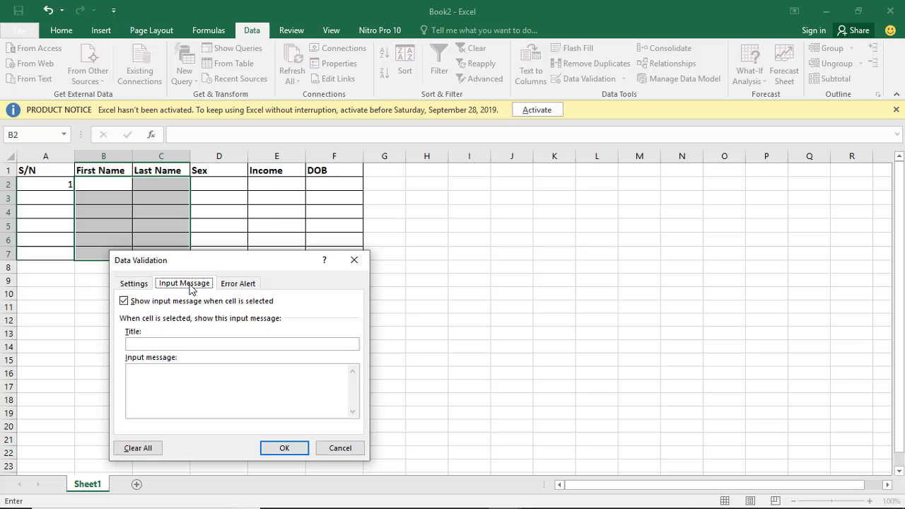
{"action": "left_click", "coordinate": [192, 343]}
{"action": "type", "text": "Name"}
{"action": "left_click", "coordinate": [176, 389]}
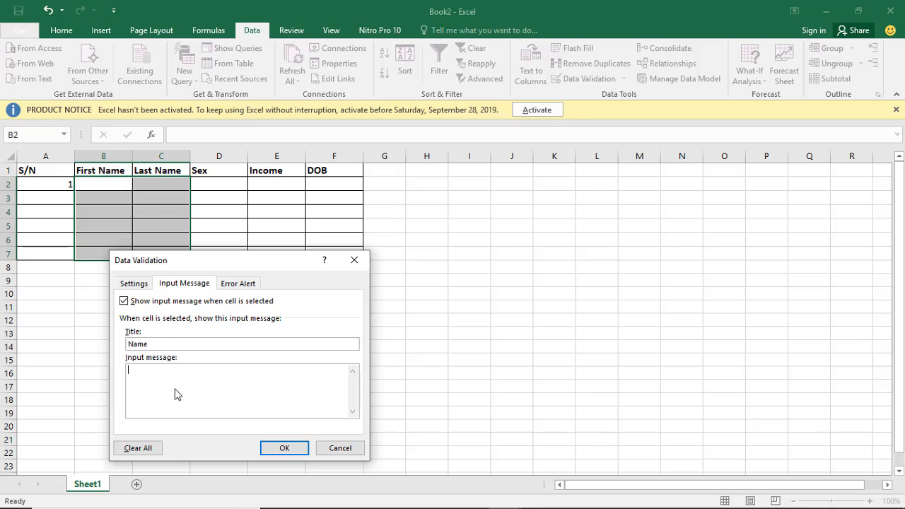
{"action": "type", "text": "This shoud be between 8"}
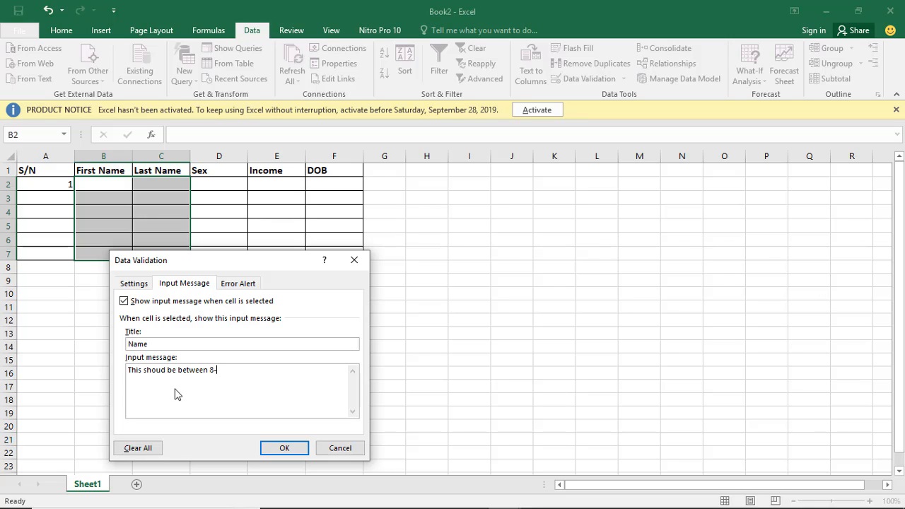
{"action": "type", "text": "-25characters"}
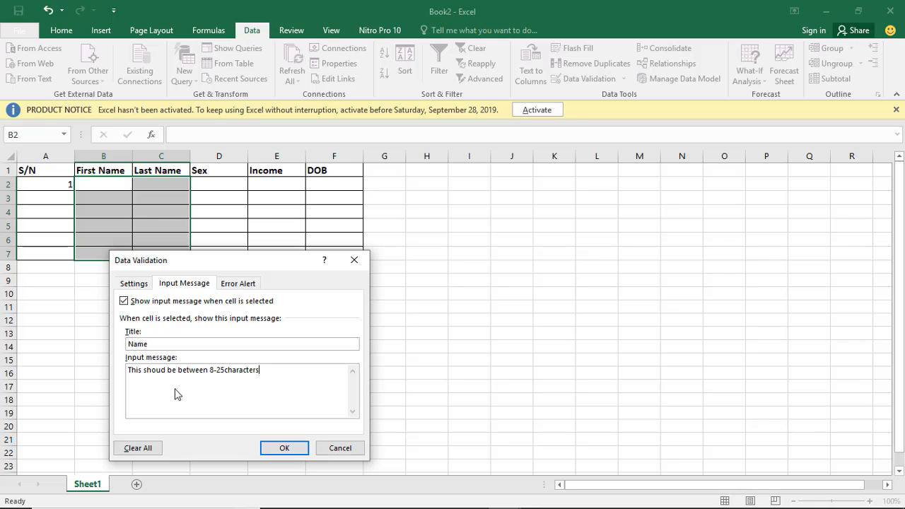
- Add an error alert titled "Error" with the message "Invalid or short name" and apply the name validation
{"action": "left_click", "coordinate": [230, 284]}
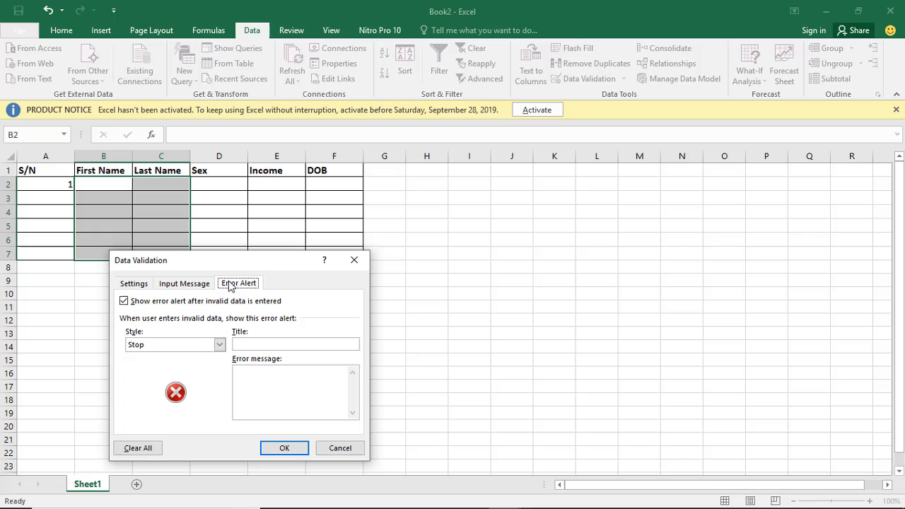
{"action": "left_click", "coordinate": [186, 283]}
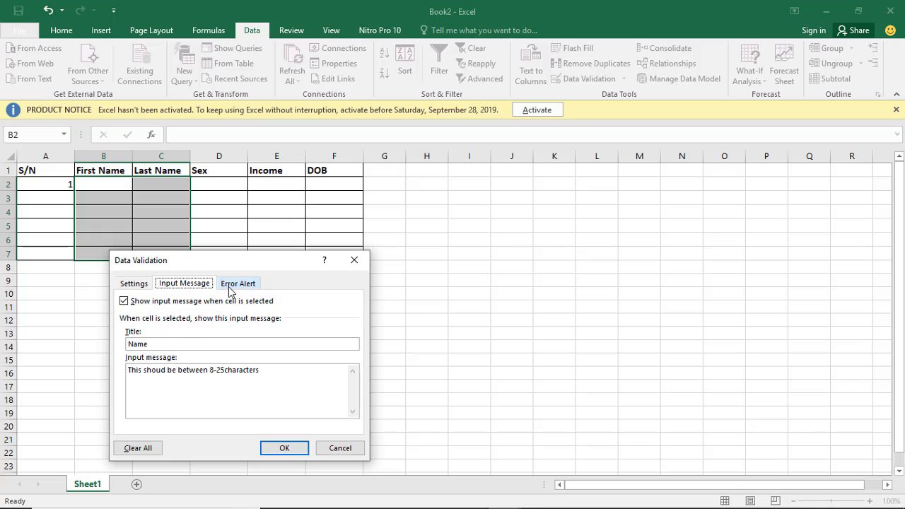
{"action": "left_click", "coordinate": [231, 285]}
{"action": "left_click", "coordinate": [261, 344]}
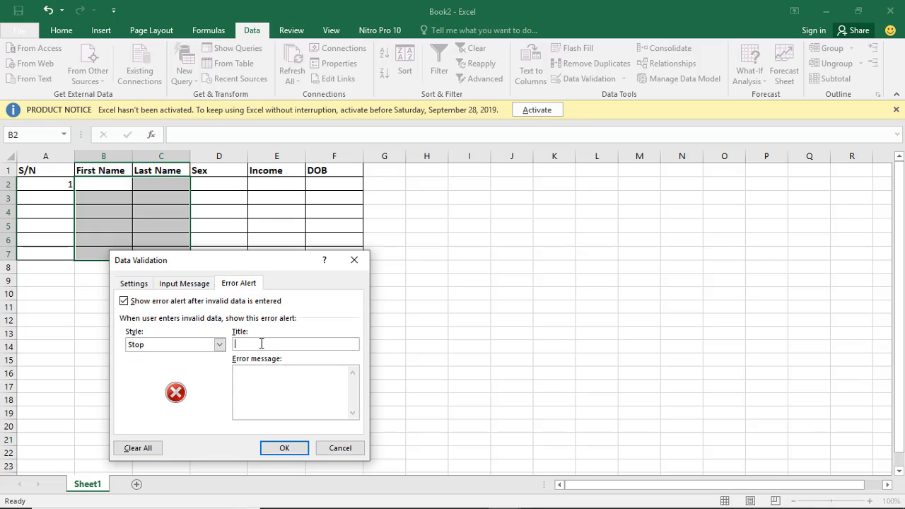
{"action": "type", "text": "Error"}
{"action": "type", "text": "Inav"}
{"action": "type", "text": "name"}
{"action": "key", "text": "BackSpace"}
{"action": "key", "text": "BackSpace"}
{"action": "key", "text": "BackSpace"}
{"action": "type", "text": "name"}
{"action": "left_click", "coordinate": [282, 448]}
{"action": "left_click", "coordinate": [161, 264]}
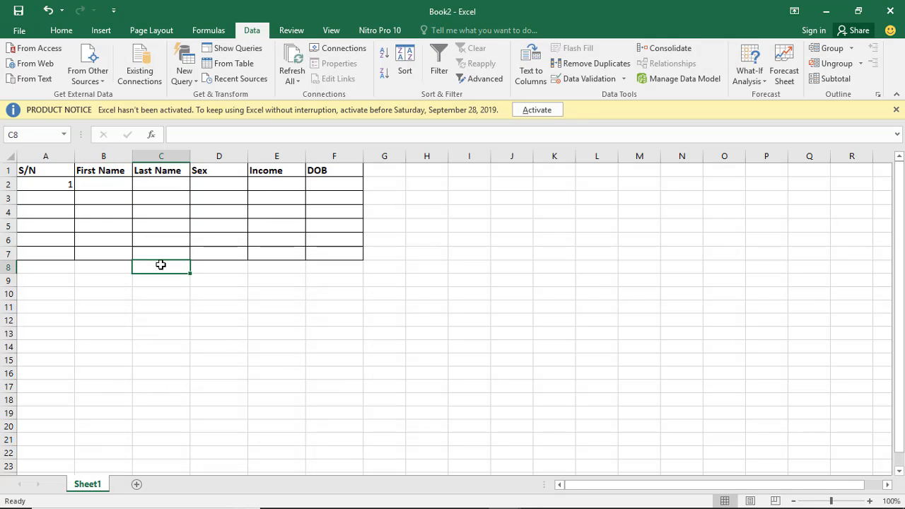
- Test the First Name validation by trying a three-letter name in cell B2, and dismiss the alert
{"action": "left_click", "coordinate": [115, 192]}
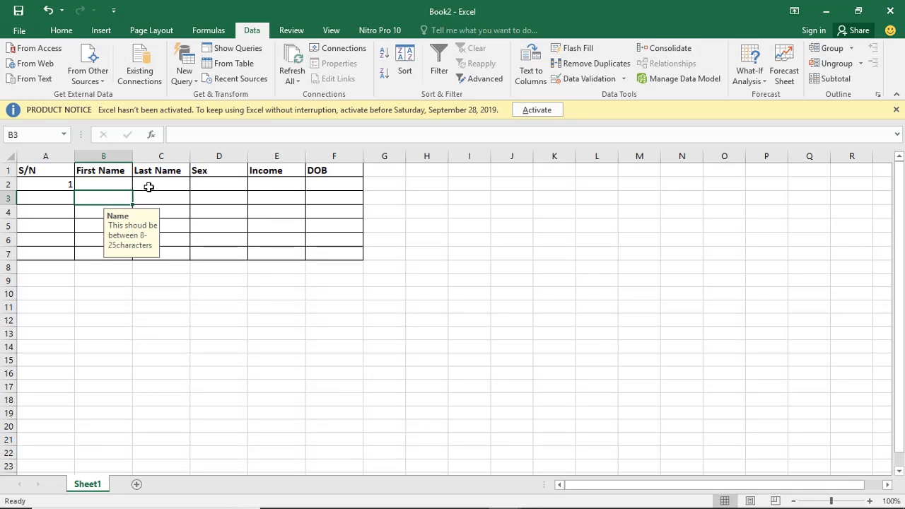
{"action": "left_click", "coordinate": [125, 183]}
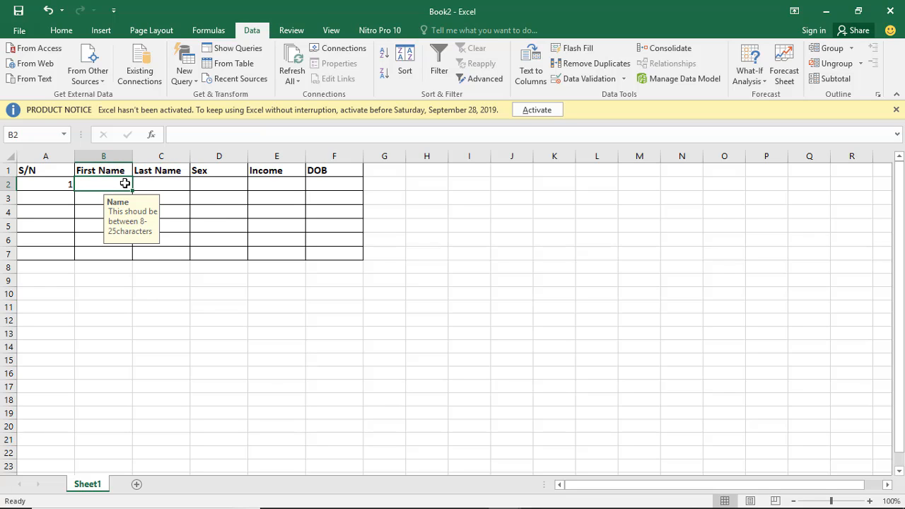
{"action": "type", "text": "Ebe"}
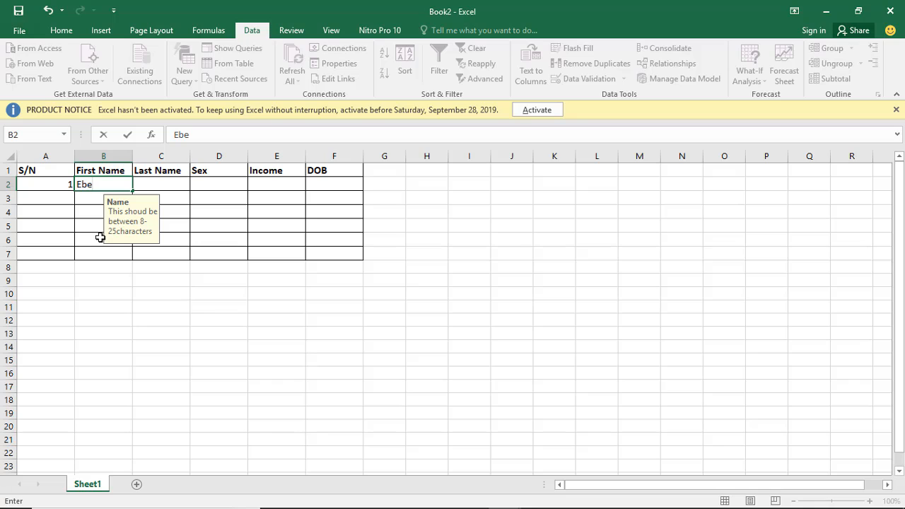
{"action": "key", "text": "Return"}
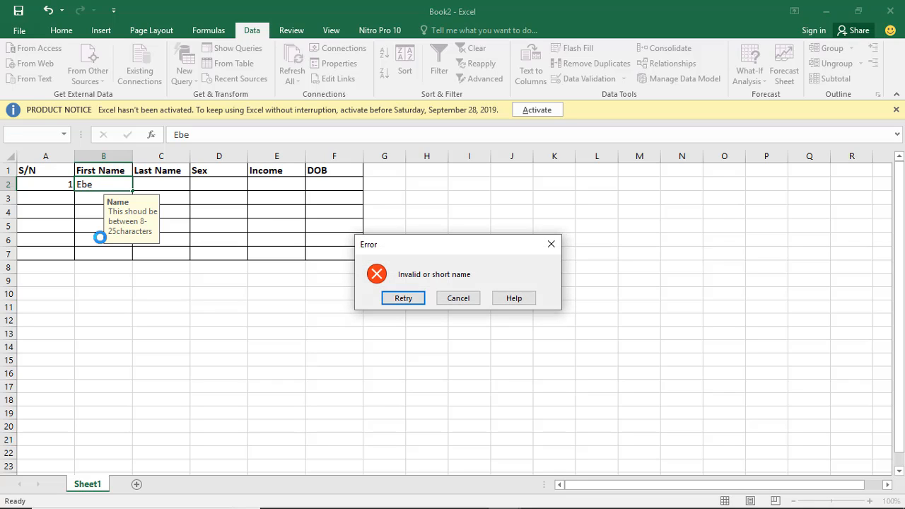
{"action": "left_click", "coordinate": [461, 299]}
{"action": "left_click", "coordinate": [201, 215]}
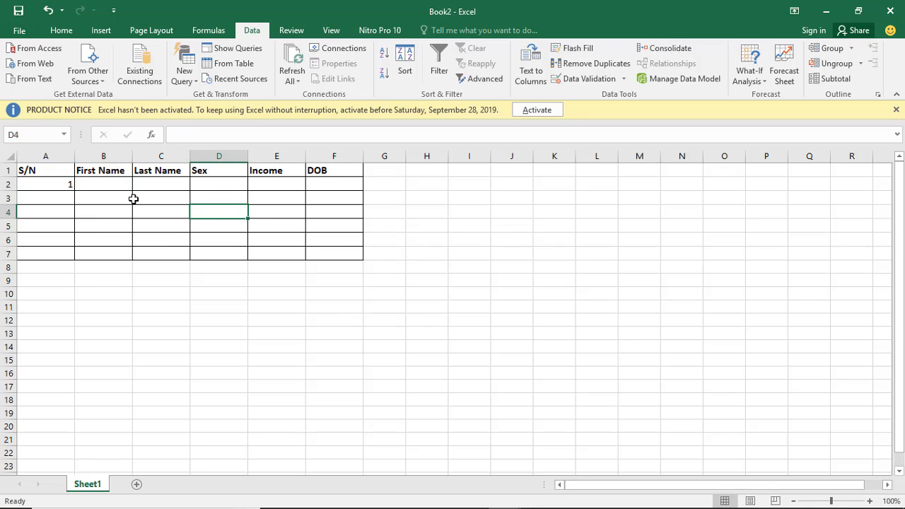
- Test the Last Name validation by trying a four-letter name in cell C2, and cancel the entry
{"action": "left_click", "coordinate": [121, 188]}
{"action": "left_click", "coordinate": [150, 189]}
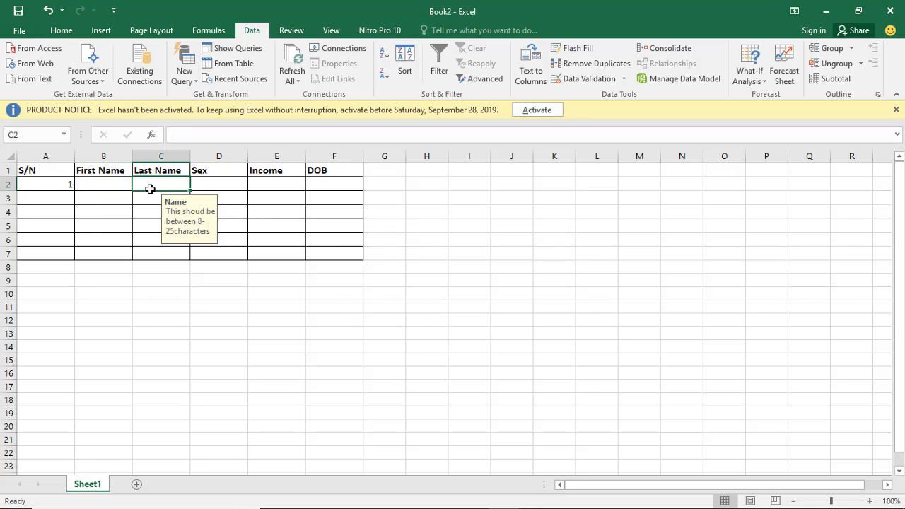
{"action": "type", "text": "Afik"}
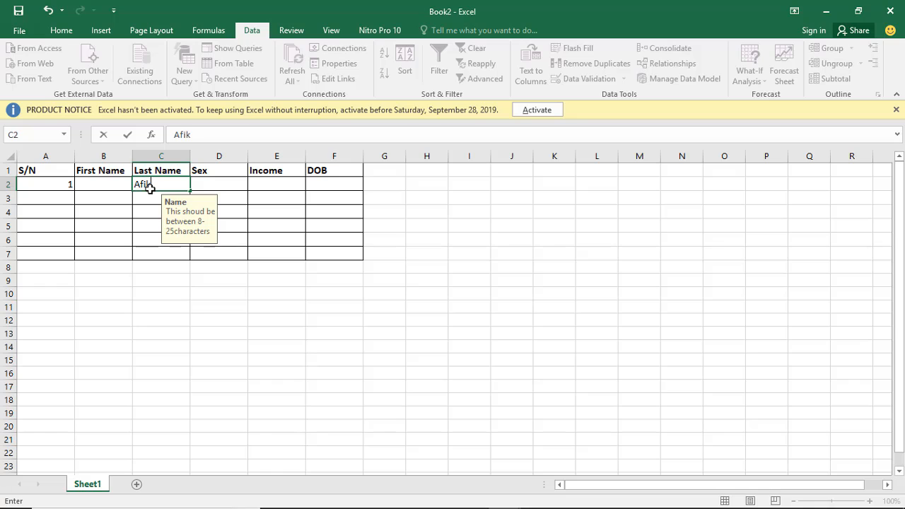
{"action": "key", "text": "Return"}
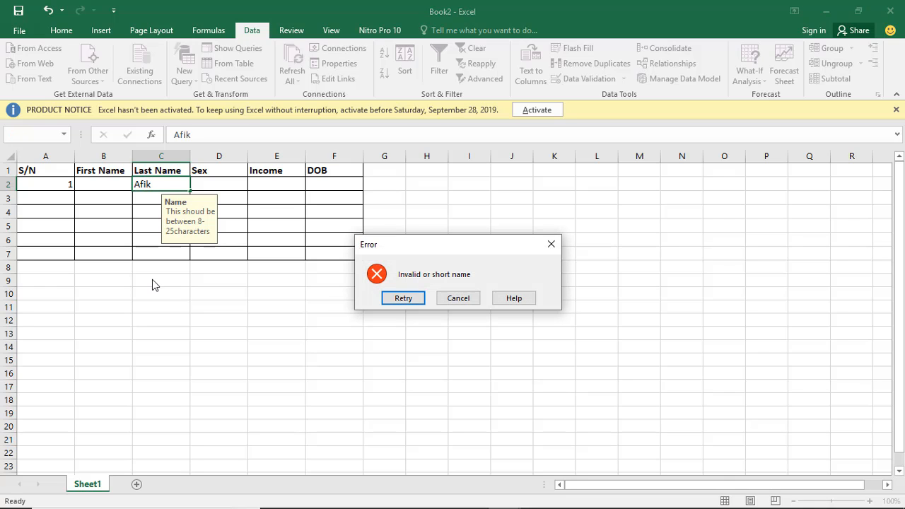
{"action": "left_click", "coordinate": [467, 298]}
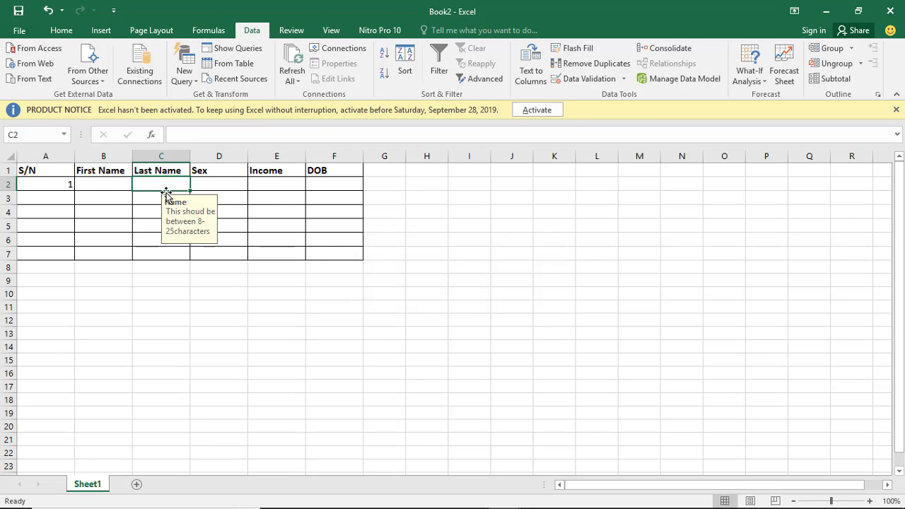
- Enter a first name of eight letters in cell B2 to satisfy the text length rule
{"action": "left_click", "coordinate": [94, 183]}
{"action": "type", "text": "Ee"}
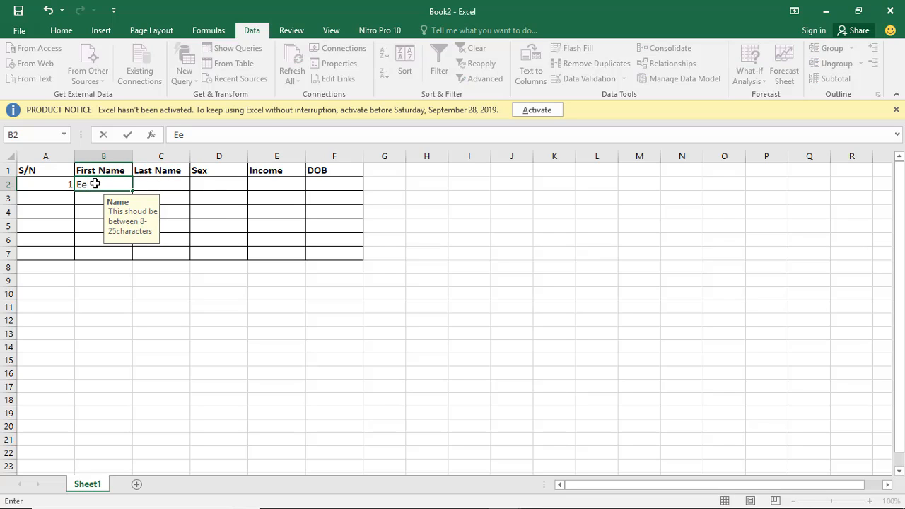
{"action": "key", "text": "BackSpace"}
{"action": "type", "text": "benezer"}
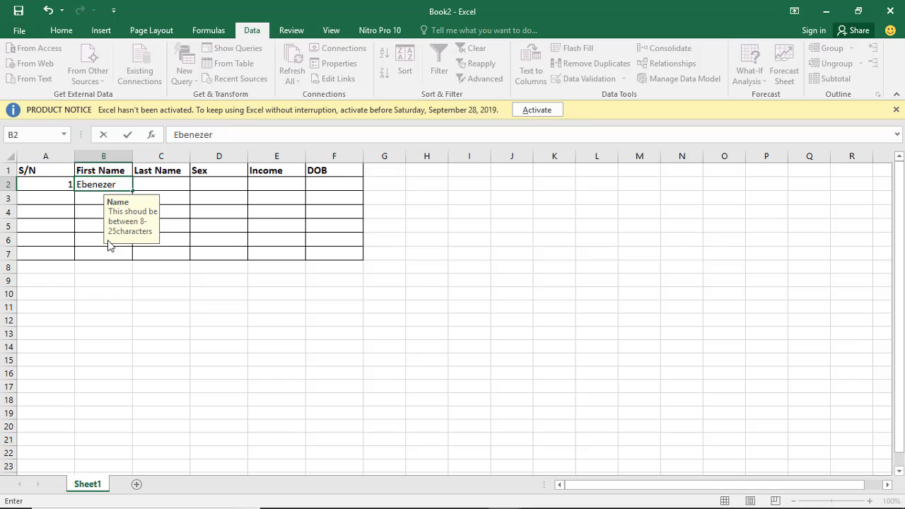
{"action": "left_click", "coordinate": [99, 266]}
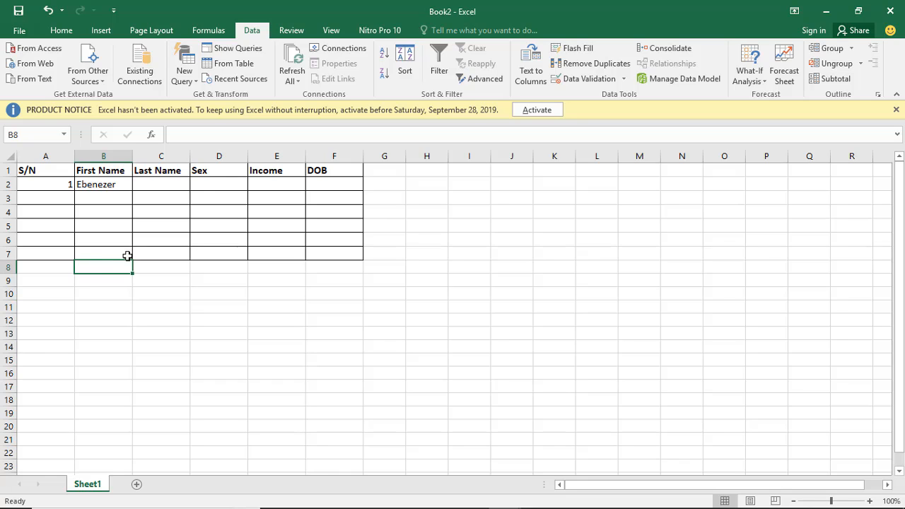
{"action": "left_click", "coordinate": [198, 188]}
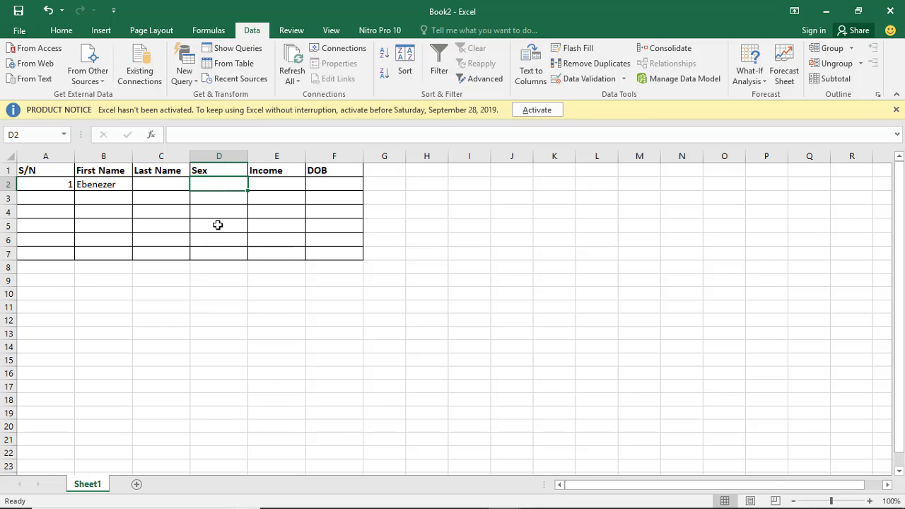
{"action": "left_click", "coordinate": [316, 356]}
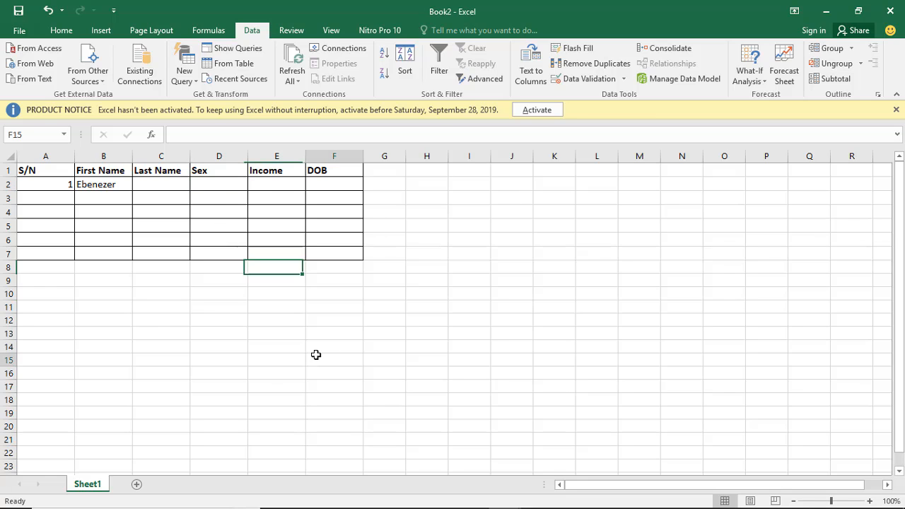
{"action": "left_click", "coordinate": [225, 216]}
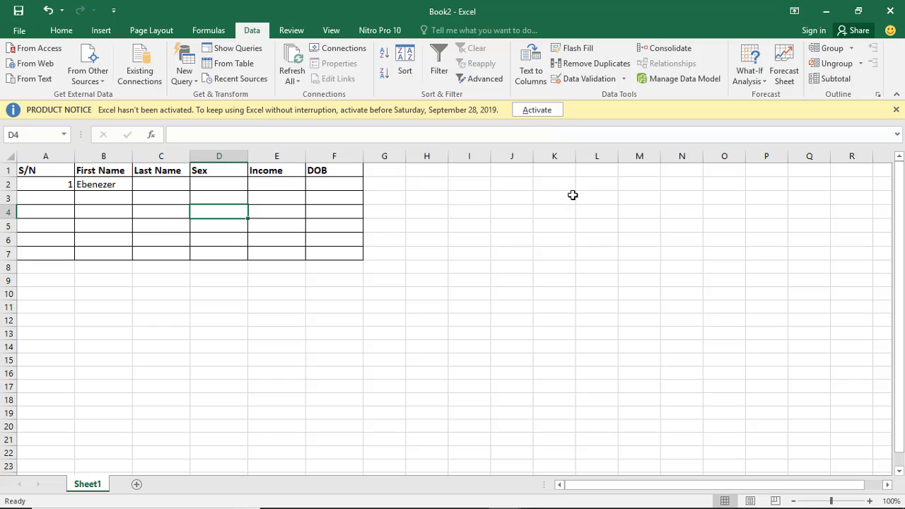
- Enter the list options Female in cell N2 and Male in cell N3, outside the table
{"action": "left_click", "coordinate": [684, 184]}
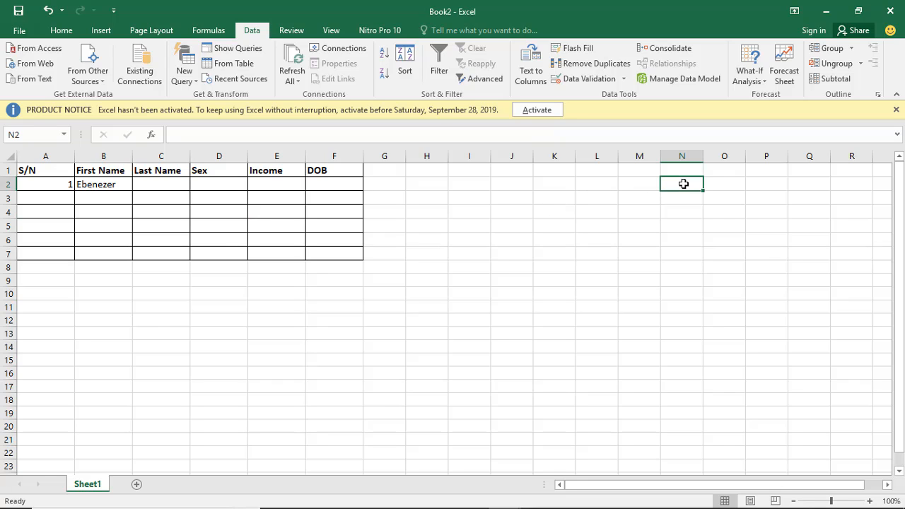
{"action": "type", "text": "Female"}
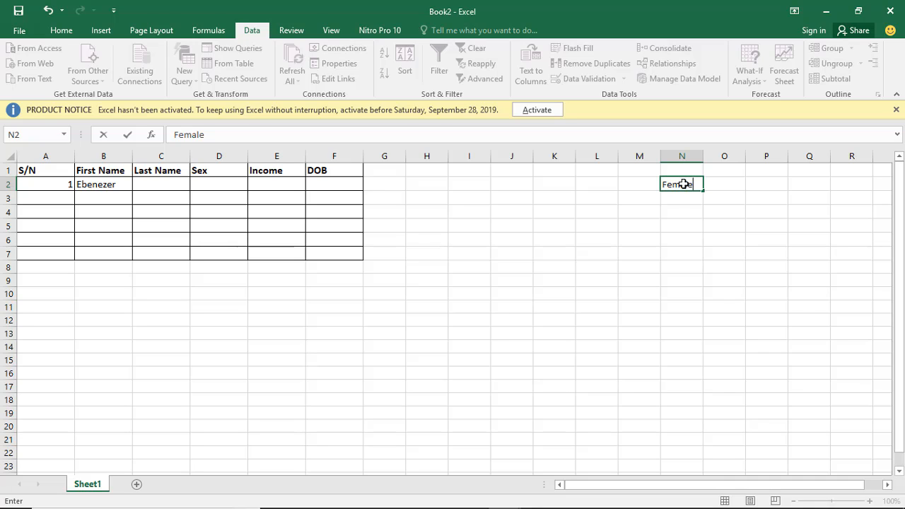
{"action": "left_click", "coordinate": [677, 199]}
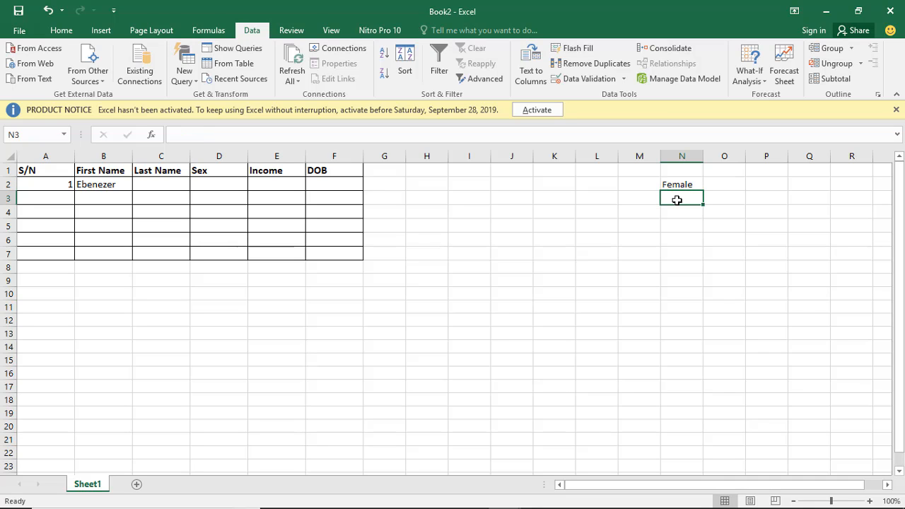
{"action": "type", "text": "Male"}
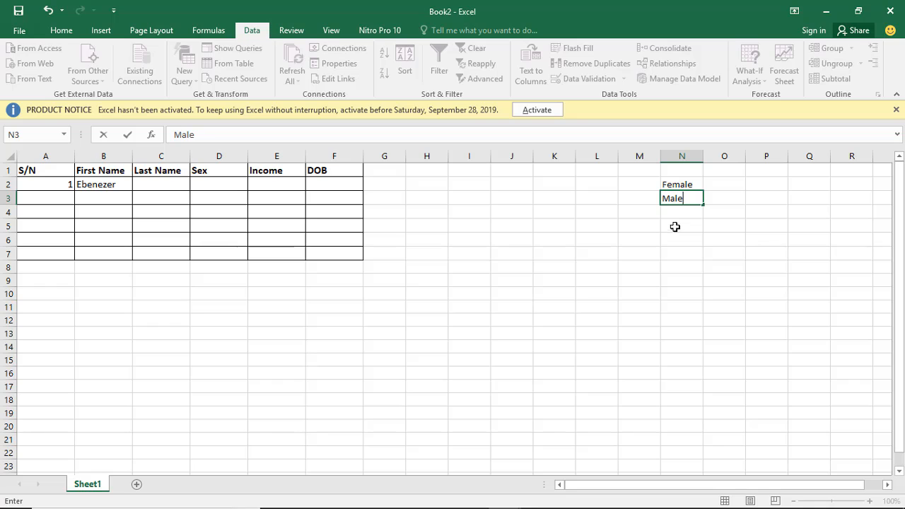
{"action": "left_click", "coordinate": [676, 222]}
{"action": "left_click", "coordinate": [676, 185]}
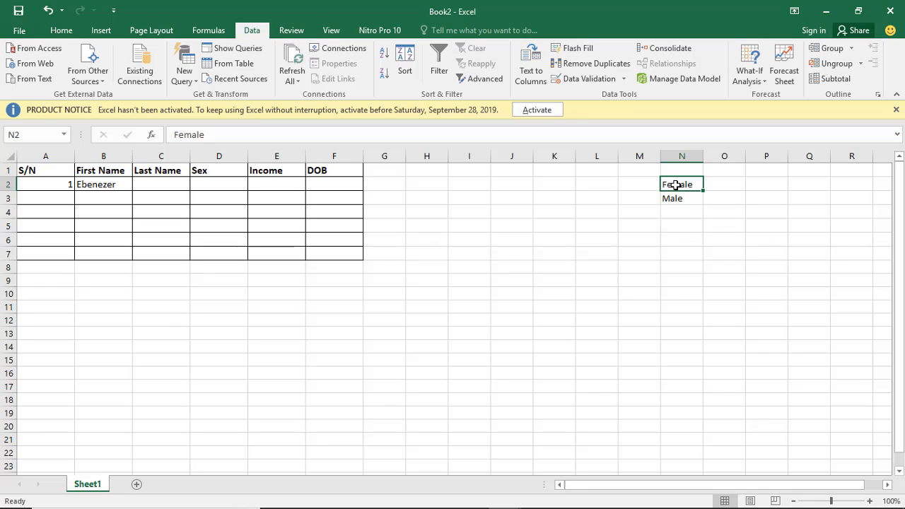
{"action": "left_click", "coordinate": [672, 198]}
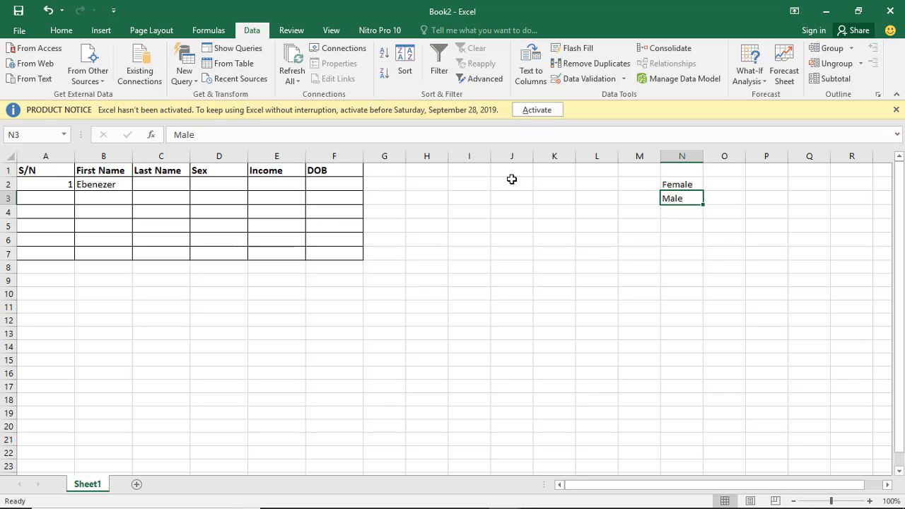
- Start a data validation rule for the Sex cells D2:D7 that allows only a List
{"action": "left_click_drag", "start_coordinate": [220, 182], "coordinate": [217, 256]}
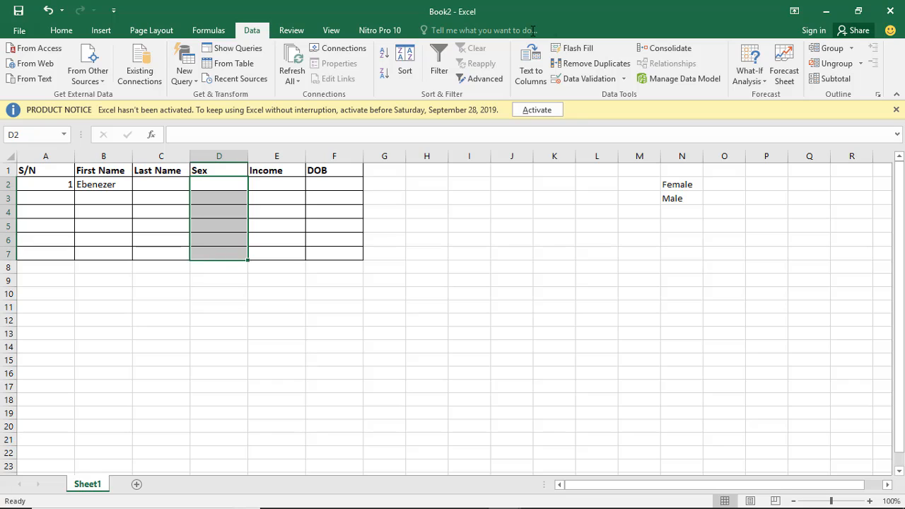
{"action": "left_click", "coordinate": [625, 76]}
{"action": "left_click", "coordinate": [622, 96]}
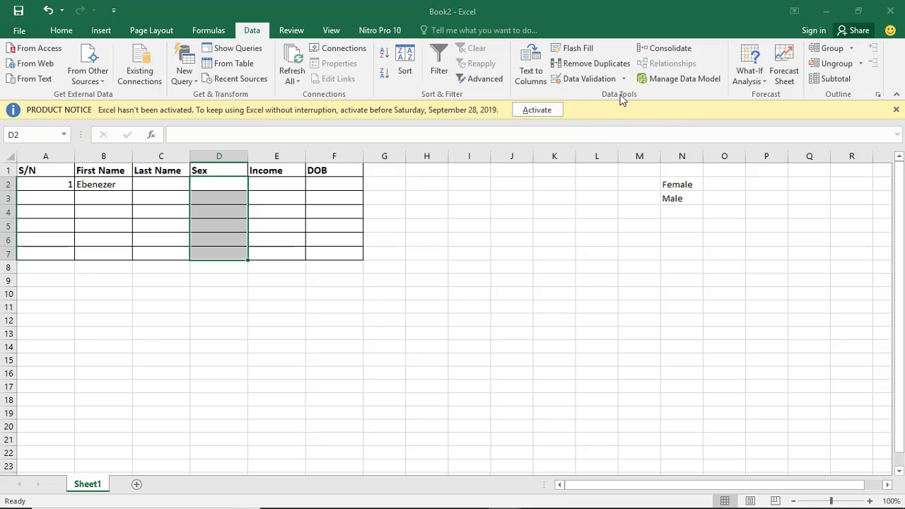
{"action": "left_click", "coordinate": [136, 284]}
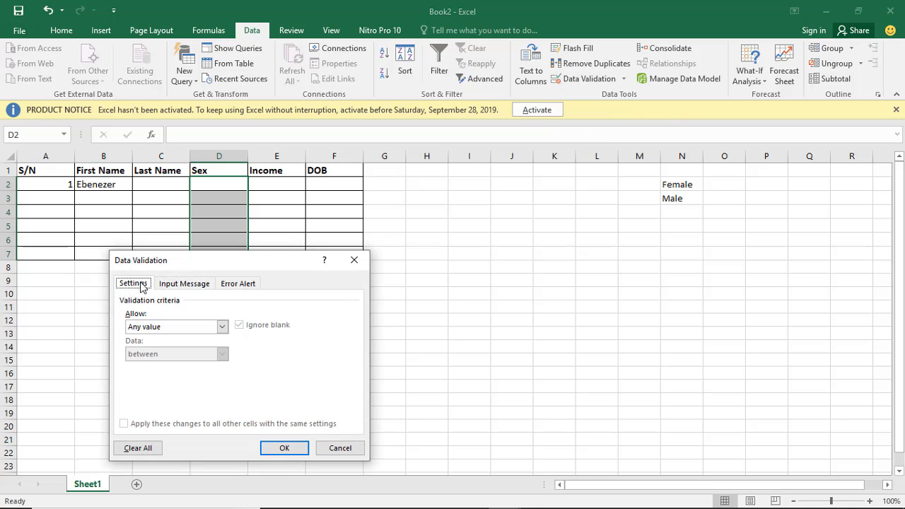
{"action": "left_click", "coordinate": [223, 326]}
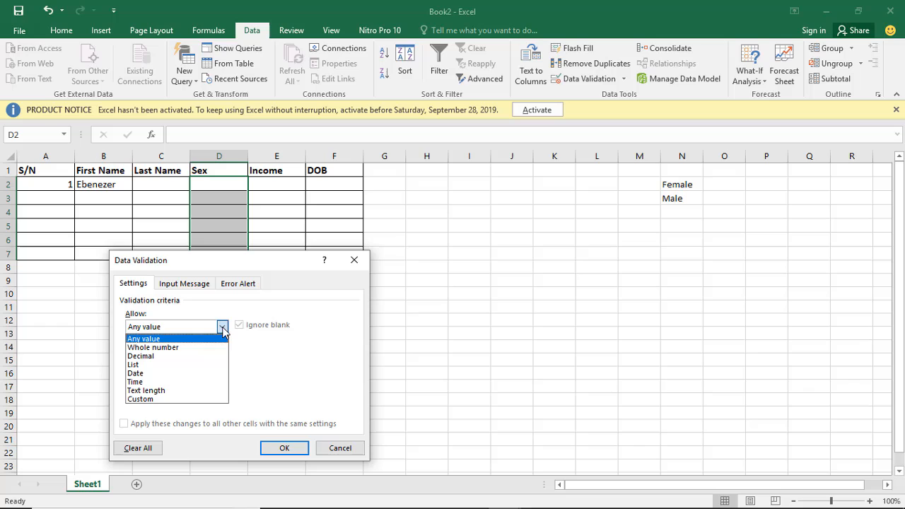
{"action": "left_click", "coordinate": [200, 365]}
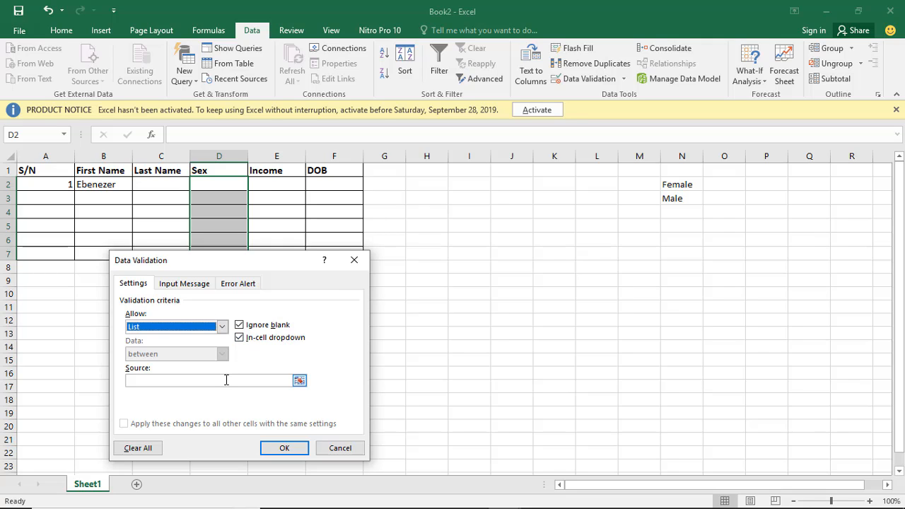
- Set the list source to =$N$2:$N$3 and apply the validation to the Sex column
{"action": "left_click", "coordinate": [301, 384]}
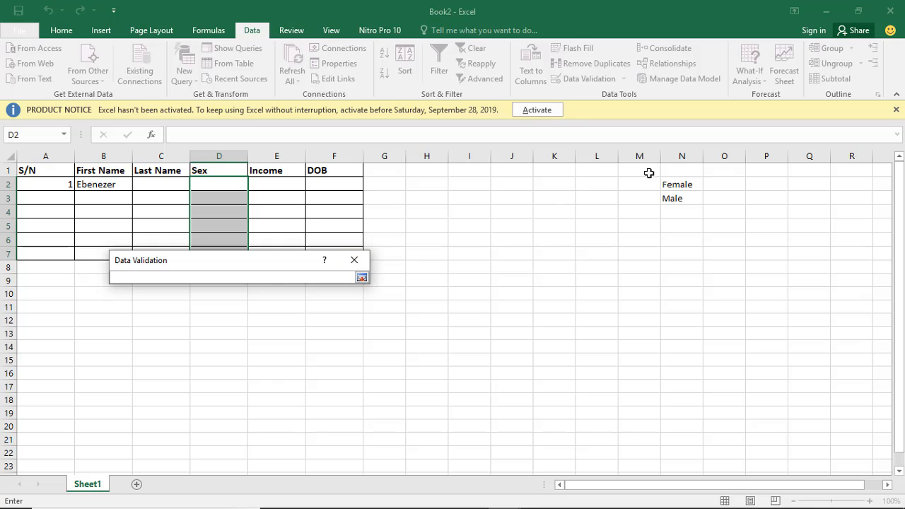
{"action": "left_click_drag", "start_coordinate": [668, 181], "coordinate": [670, 198]}
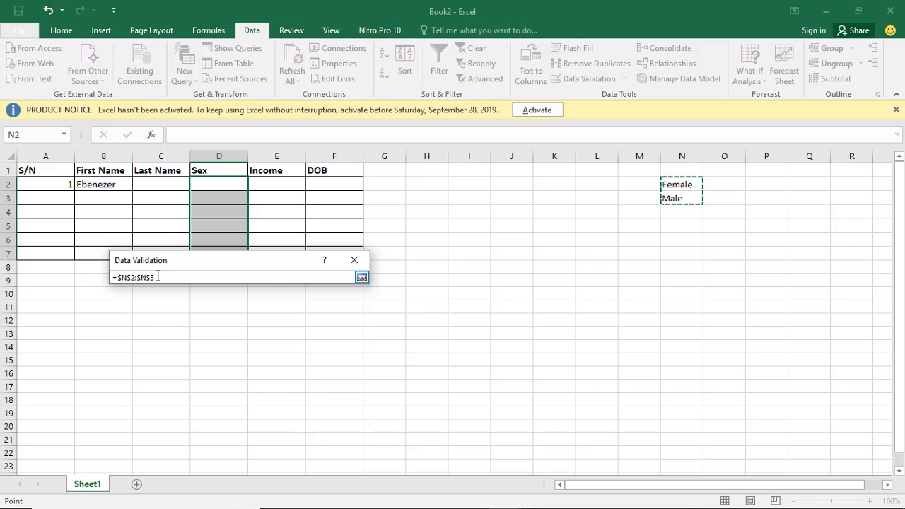
{"action": "left_click", "coordinate": [360, 277]}
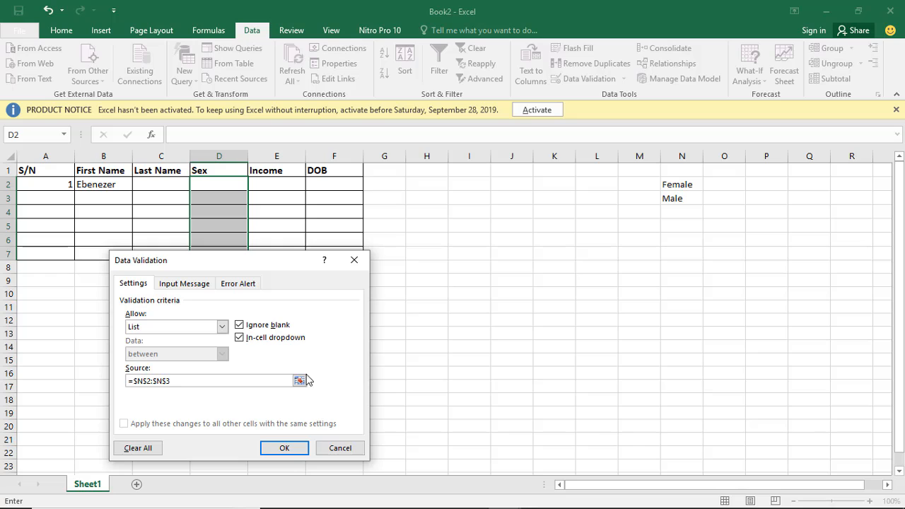
{"action": "left_click", "coordinate": [290, 450]}
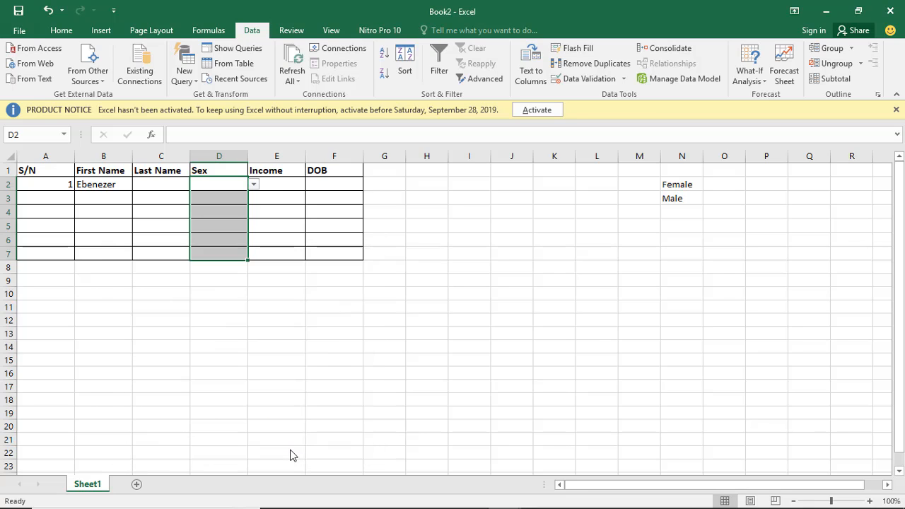
- Check the dropdown options in cell D2 and look for the dropdown in the Sex cells D4 to D7
{"action": "left_click", "coordinate": [263, 337]}
{"action": "left_click", "coordinate": [222, 187]}
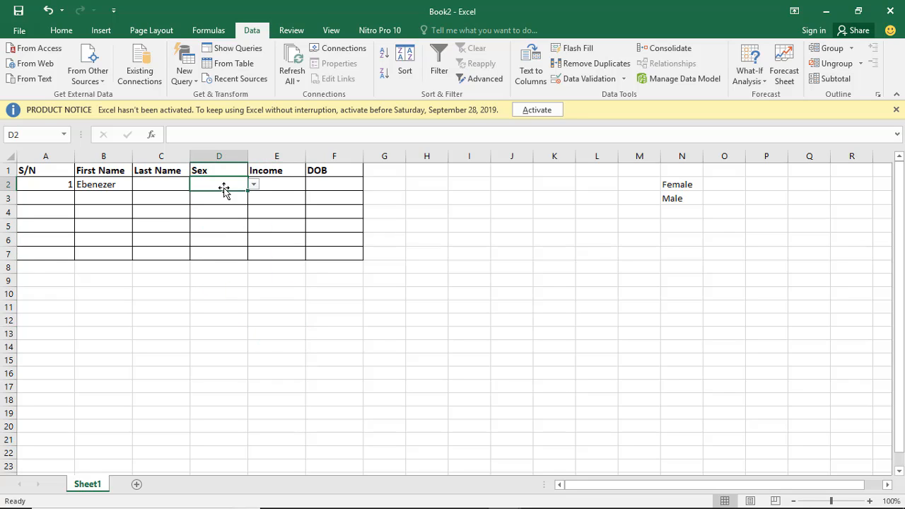
{"action": "left_click", "coordinate": [254, 184]}
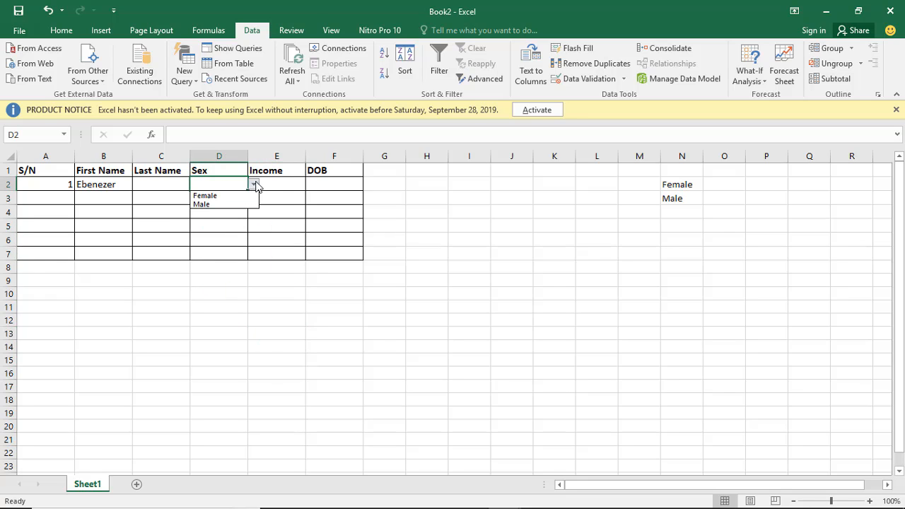
{"action": "left_click", "coordinate": [240, 218]}
{"action": "left_click", "coordinate": [236, 212]}
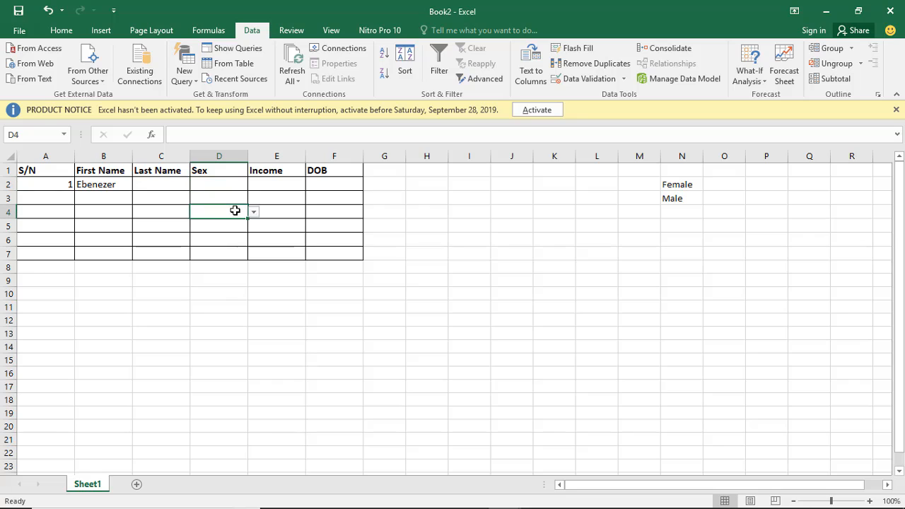
{"action": "left_click", "coordinate": [231, 225]}
{"action": "left_click", "coordinate": [230, 239]}
{"action": "left_click", "coordinate": [229, 256]}
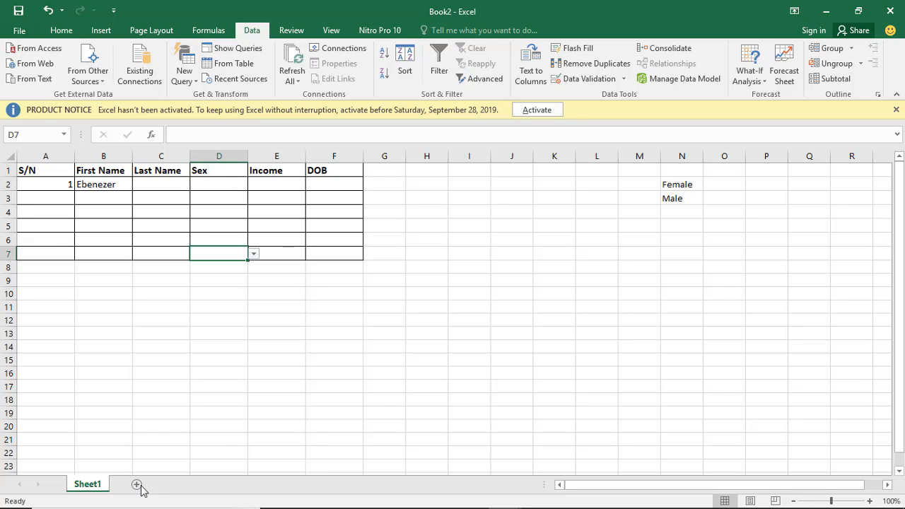
- Hide column N, which holds the Female and Male source entries
{"action": "left_click", "coordinate": [705, 196]}
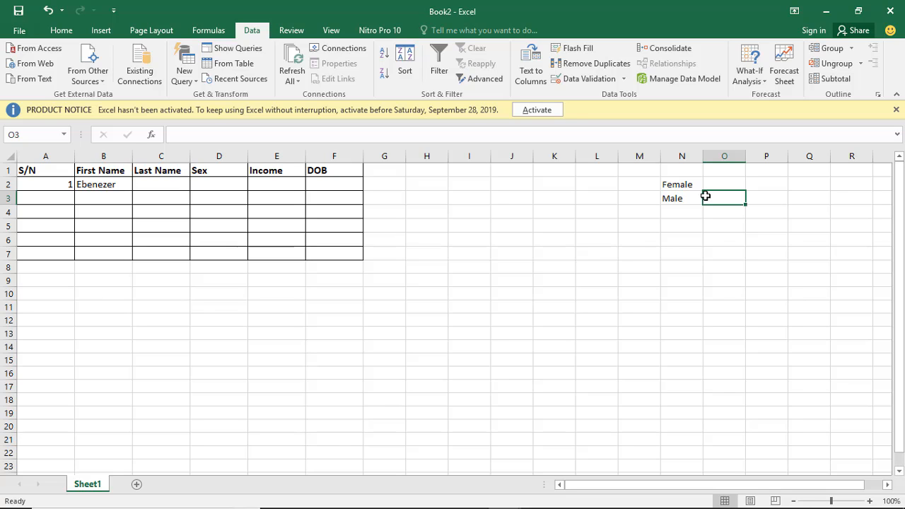
{"action": "left_click_drag", "start_coordinate": [678, 185], "coordinate": [693, 198]}
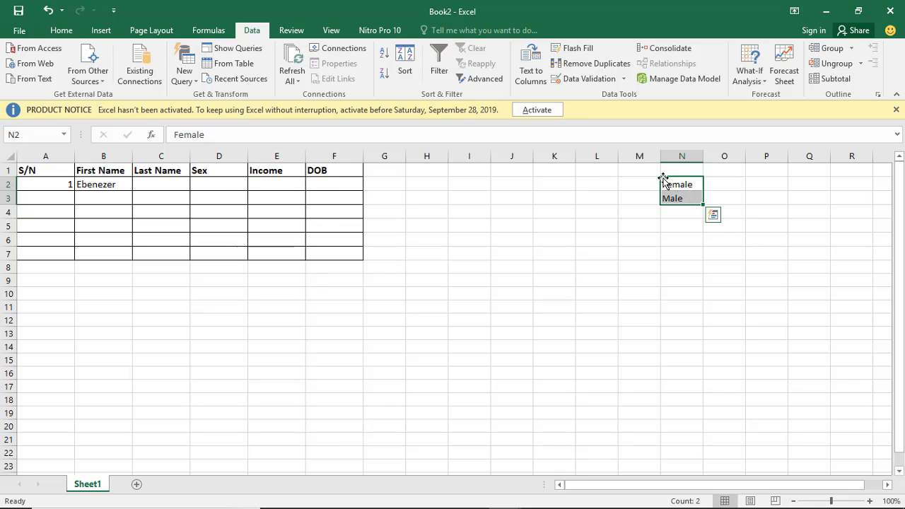
{"action": "left_click", "coordinate": [222, 186]}
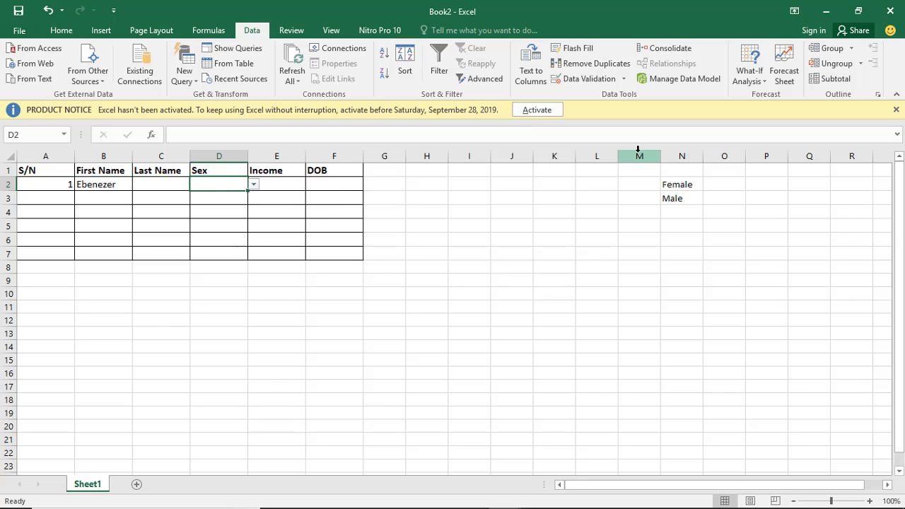
{"action": "left_click_drag", "start_coordinate": [634, 154], "coordinate": [679, 150]}
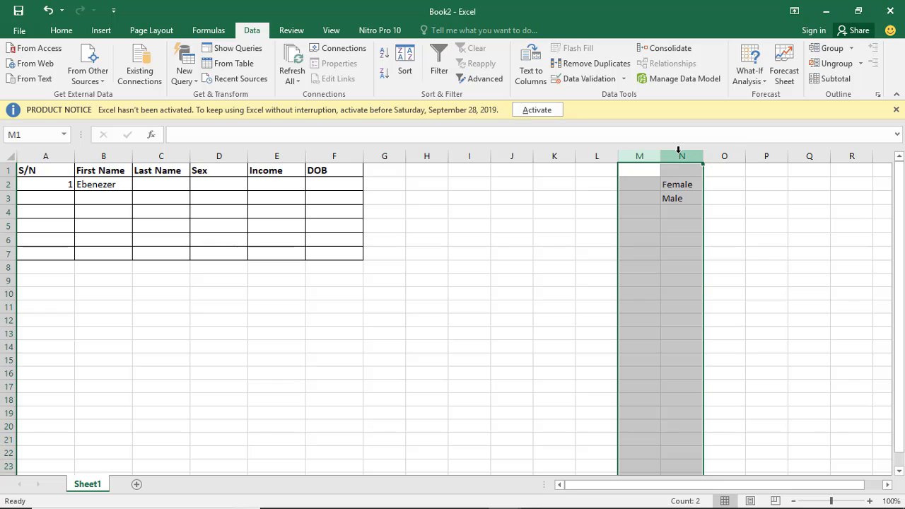
{"action": "left_click", "coordinate": [679, 154]}
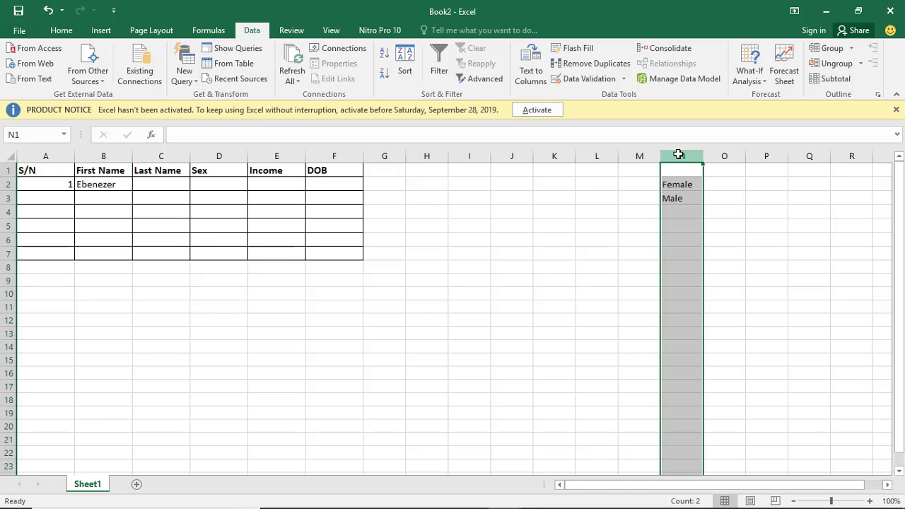
{"action": "right_click", "coordinate": [678, 154]}
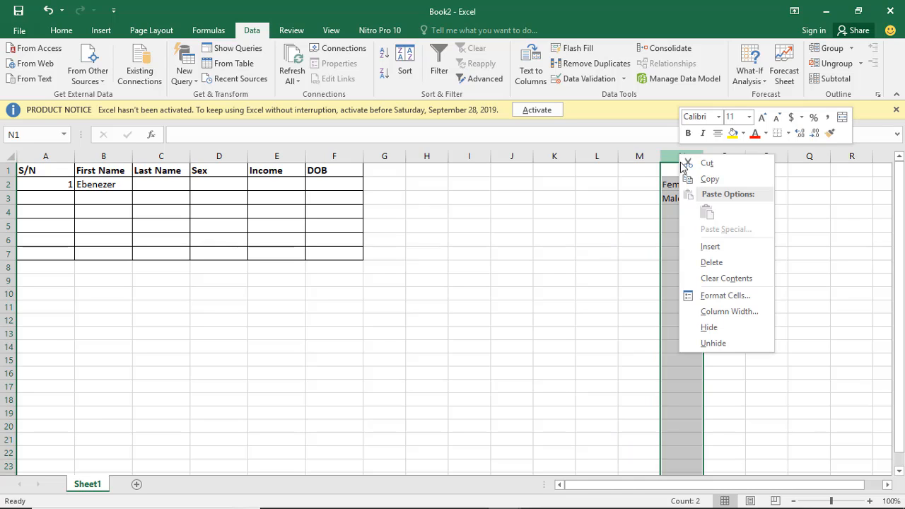
{"action": "left_click", "coordinate": [711, 328]}
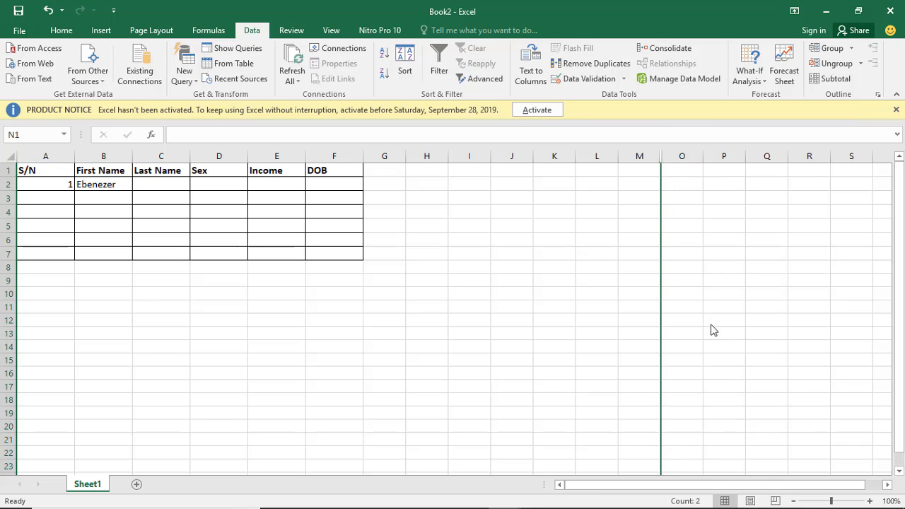
{"action": "left_click", "coordinate": [560, 241]}
{"action": "left_click", "coordinate": [659, 192]}
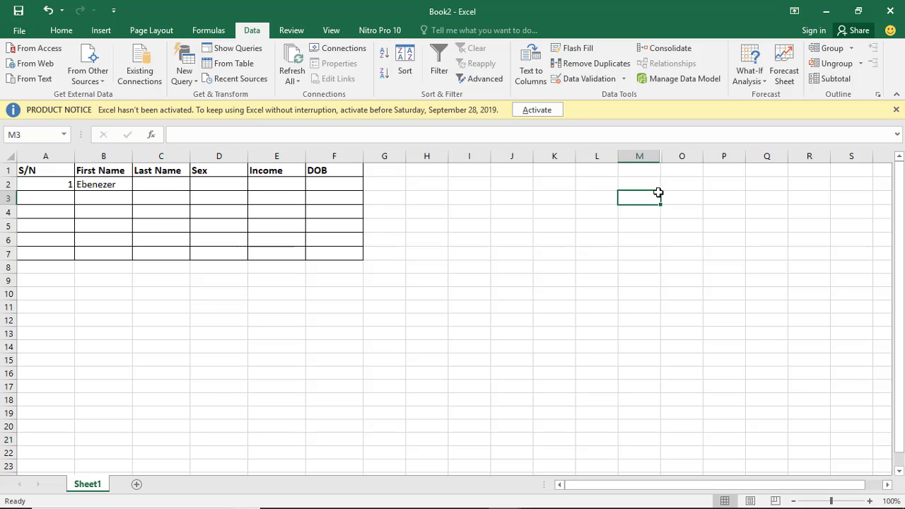
- Check the Sex dropdown in cell D2 with its source column hidden, leaving the cell empty
{"action": "left_click", "coordinate": [237, 183]}
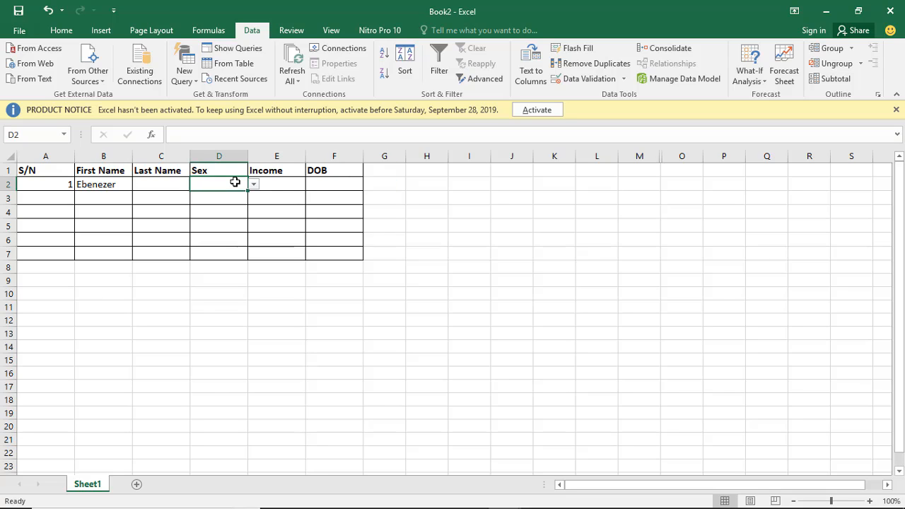
{"action": "left_click", "coordinate": [253, 185]}
{"action": "key", "text": "Escape"}
- Select the DOB cells F2:F7
{"action": "left_click", "coordinate": [279, 172]}
{"action": "left_click", "coordinate": [318, 181]}
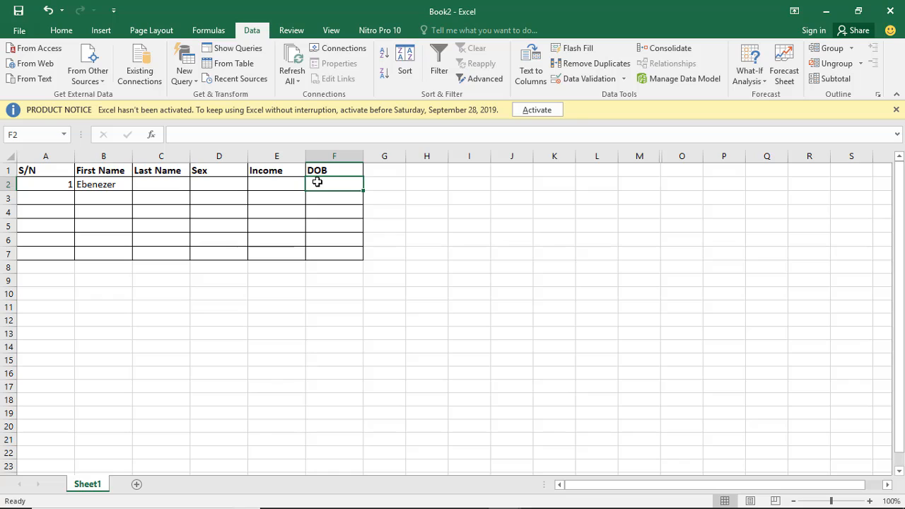
{"action": "left_click", "coordinate": [284, 190]}
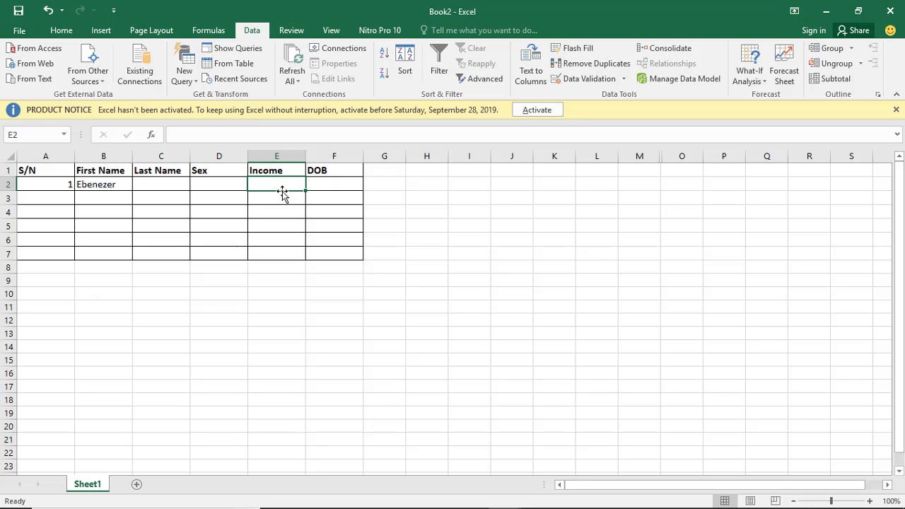
{"action": "left_click", "coordinate": [325, 184]}
{"action": "left_click_drag", "start_coordinate": [329, 183], "coordinate": [333, 254]}
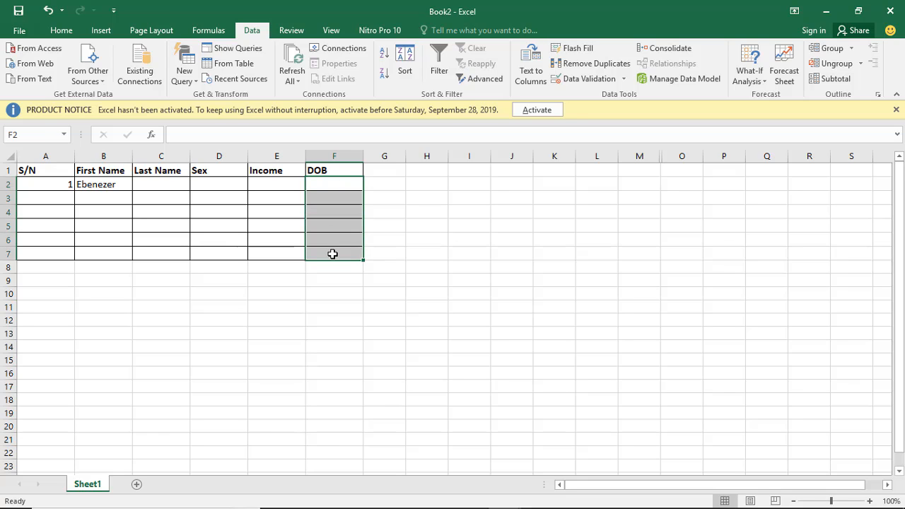